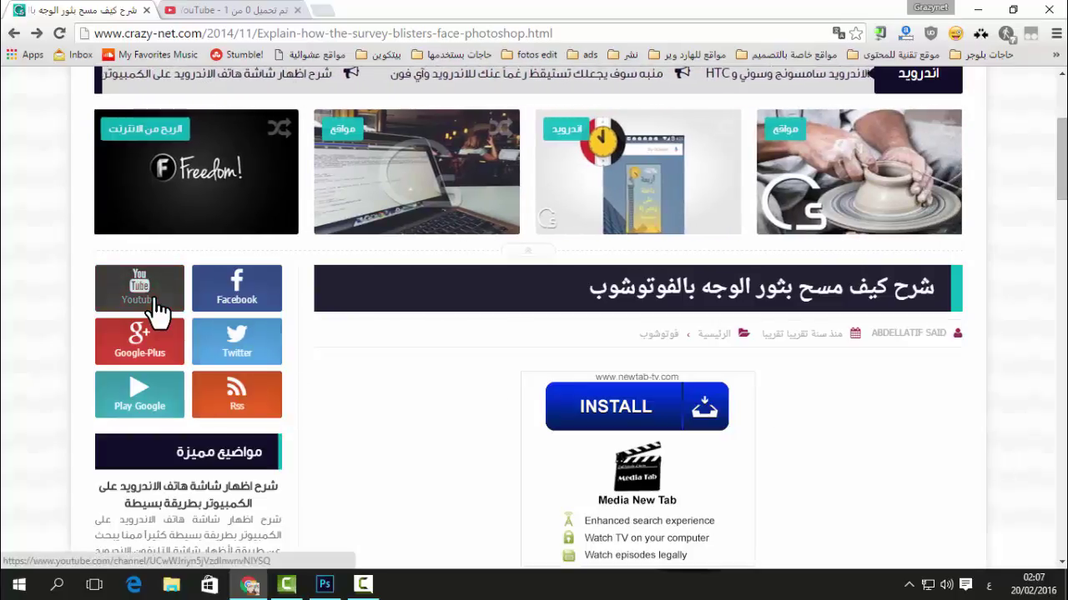
# - View the blog's YouTube channel, and return to the article to examine its before-and-after face photos
pyautogui.click(150, 305)
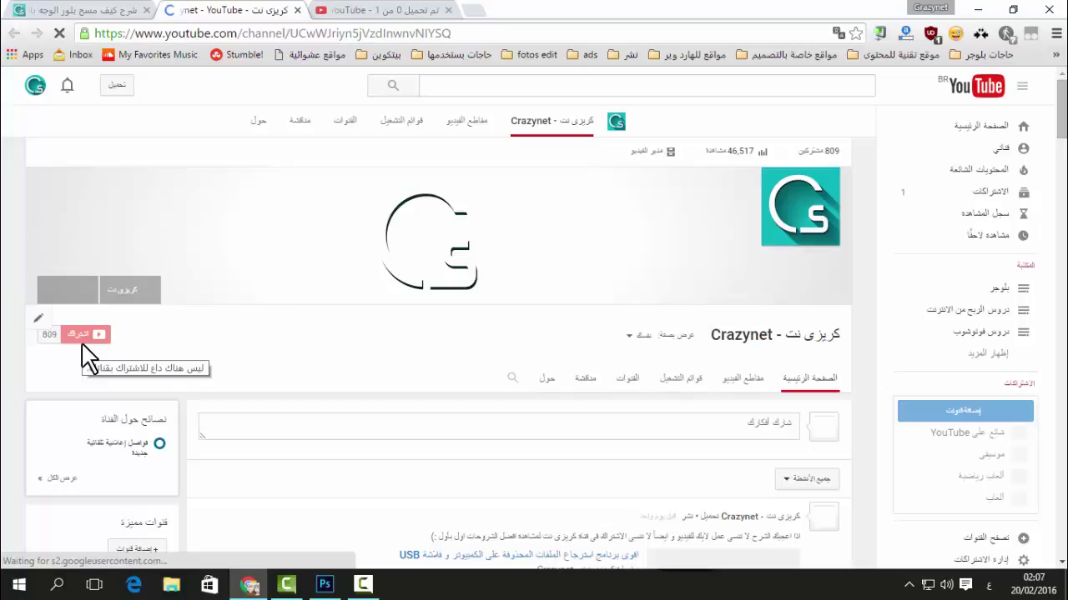
pyautogui.click(113, 12)
pyautogui.scroll(-6, 715, 399)
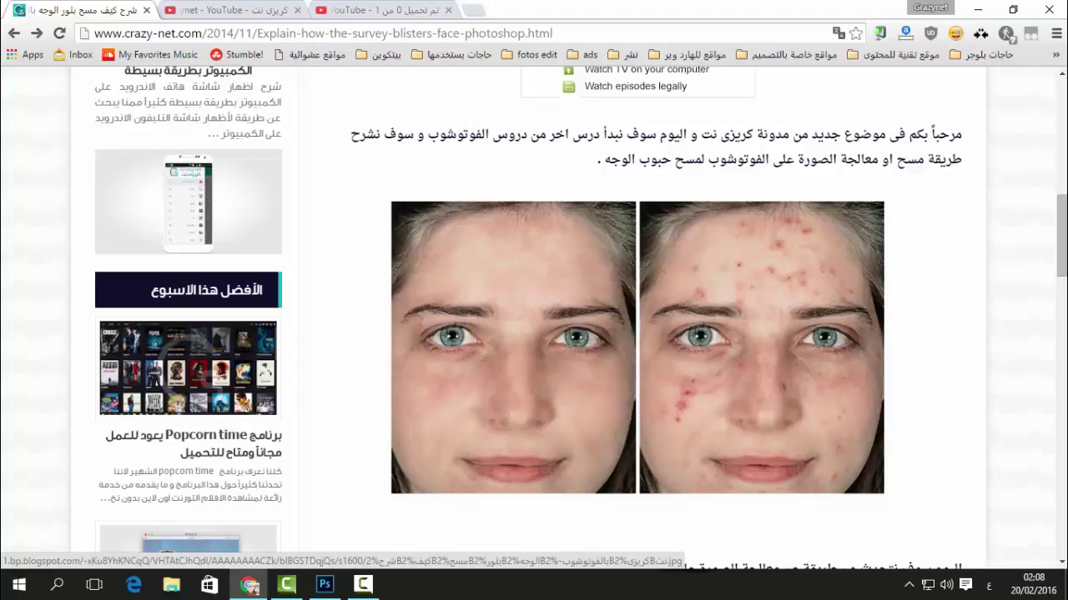
# - Switch to Photoshop and undo the crop so both face photos are back on the canvas
pyautogui.click(977, 9)
pyautogui.rightClick(713, 96)
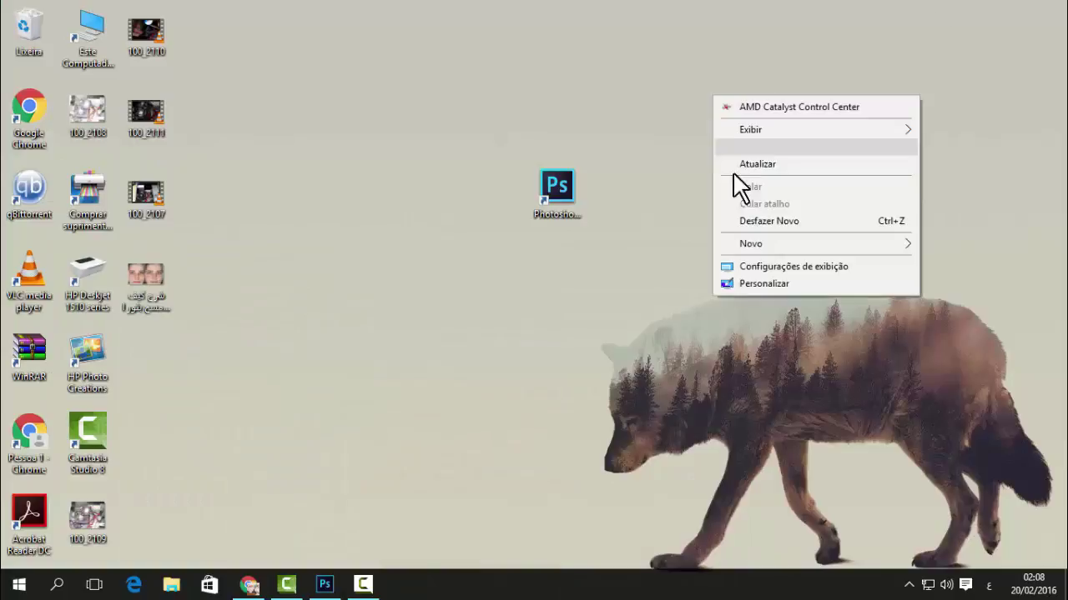
pyautogui.click(737, 163)
pyautogui.click(324, 585)
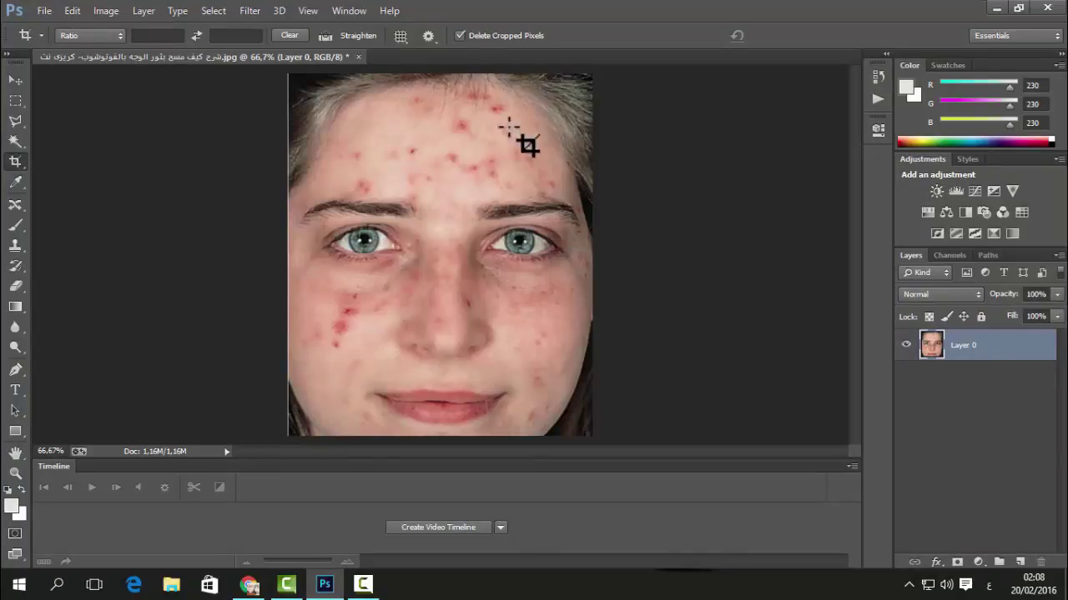
pyautogui.click(10, 84)
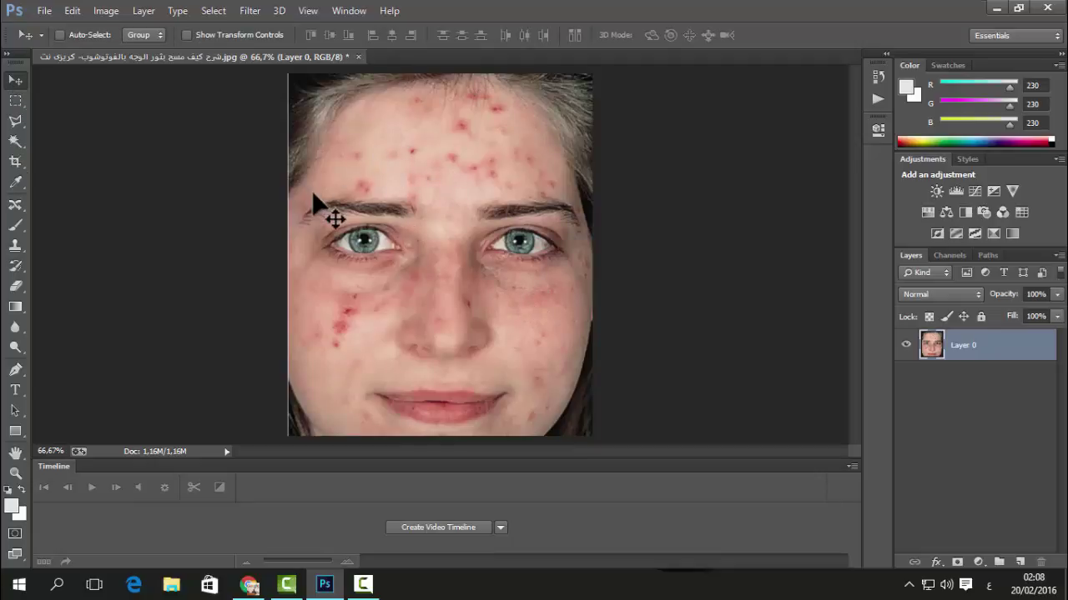
pyautogui.hotkey('ctrl', 'z')
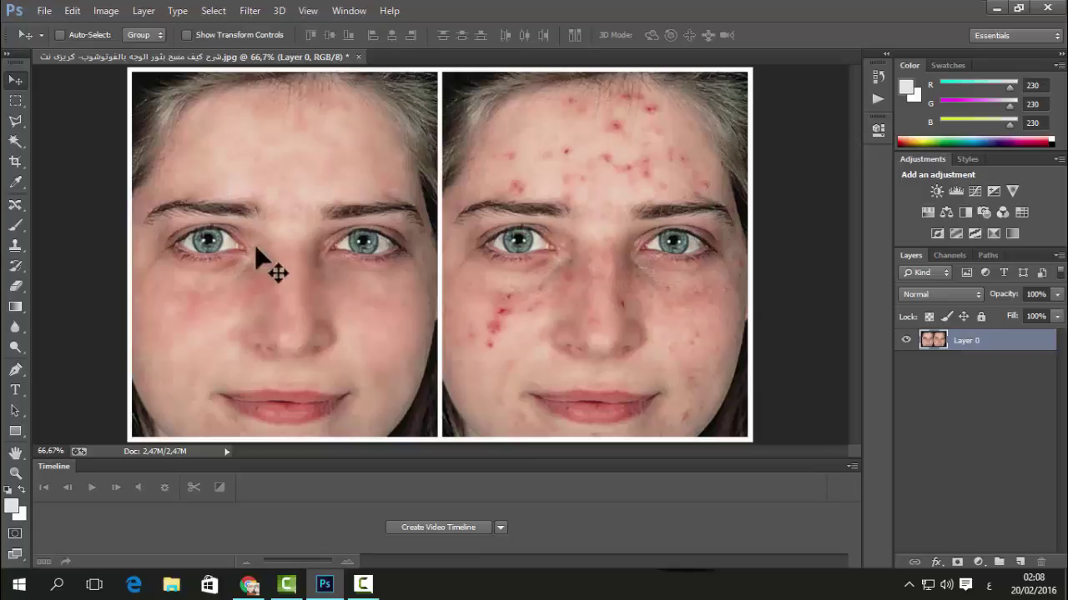
# - Crop the image to the right-hand face with blemishes, trimming off the other face and the white border
pyautogui.click(15, 161)
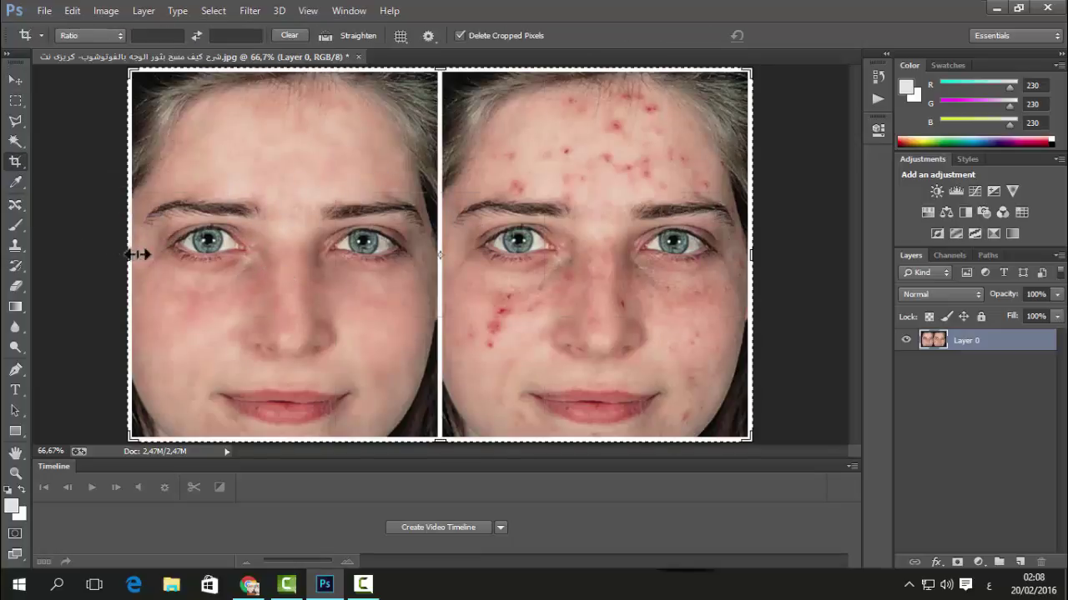
pyautogui.moveTo(132, 255); pyautogui.dragTo(286, 255)
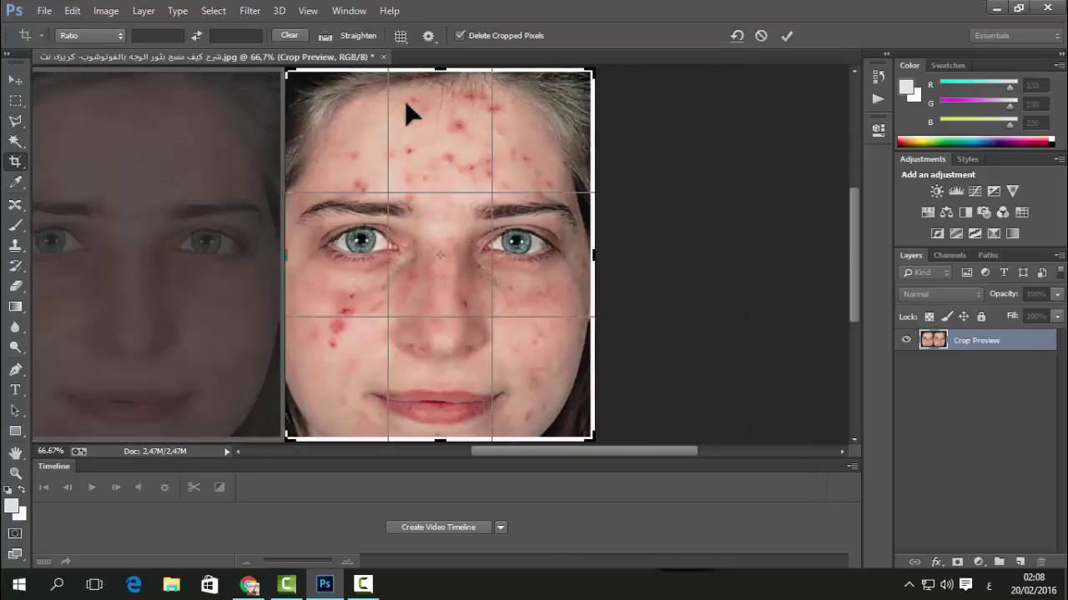
pyautogui.moveTo(442, 71); pyautogui.dragTo(445, 71)
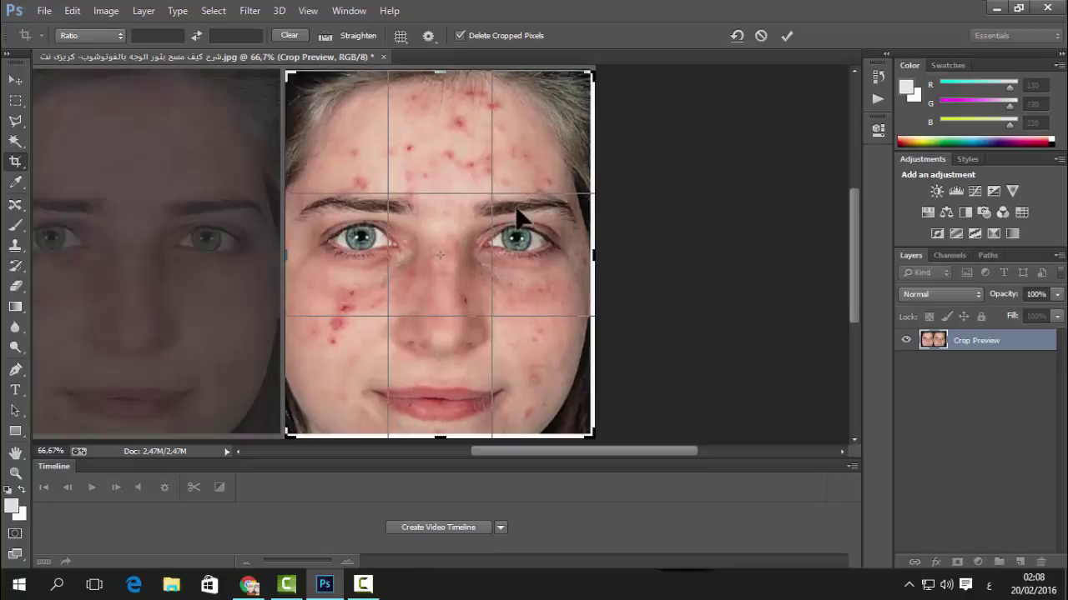
pyautogui.moveTo(593, 250); pyautogui.dragTo(581, 247)
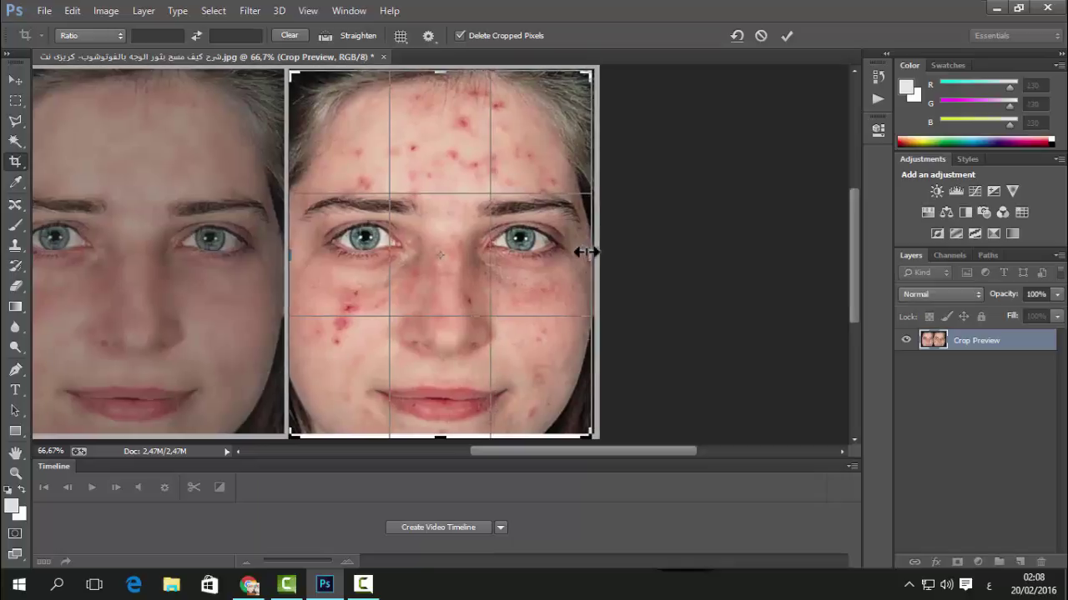
pyautogui.moveTo(438, 436); pyautogui.dragTo(453, 437)
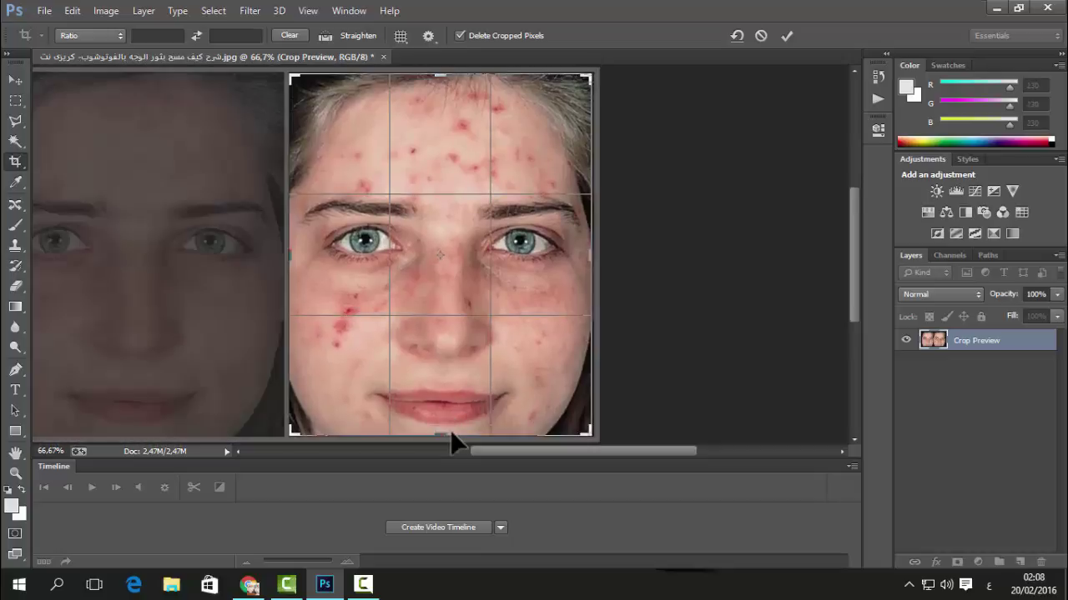
pyautogui.press('Return')
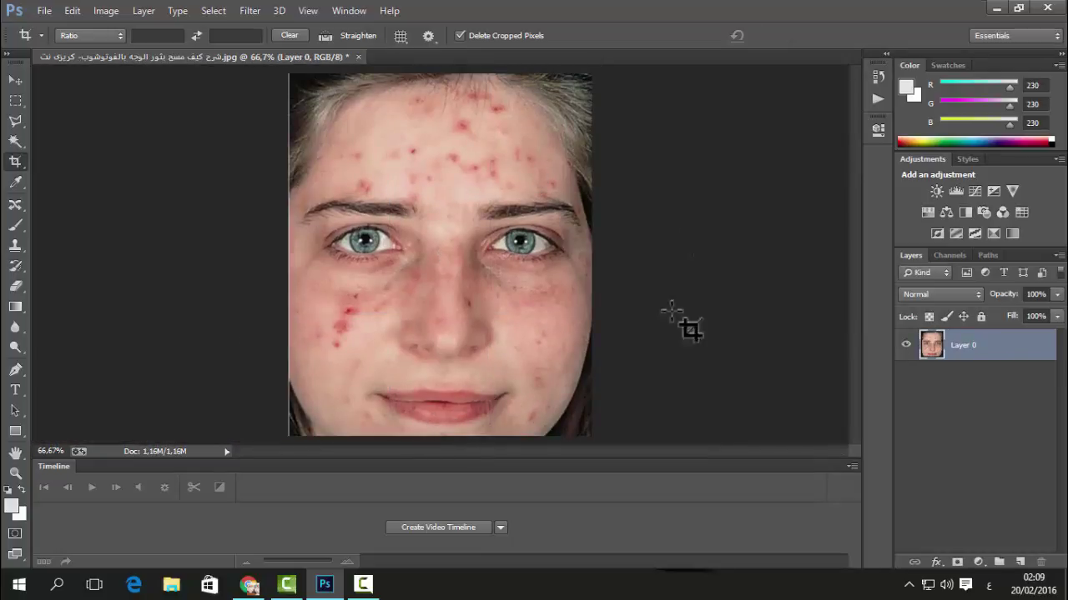
pyautogui.click(16, 81)
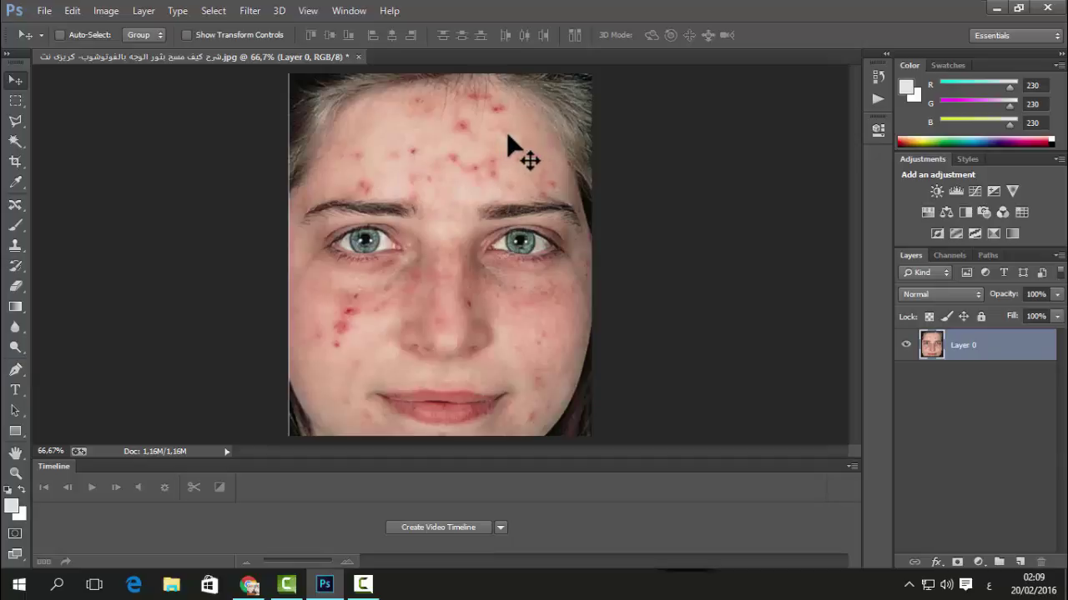
# - Activate the Clone Stamp tool with a soft round brush at 0% hardness
pyautogui.doubleClick(1033, 357)
pyautogui.click(1039, 265)
pyautogui.click(14, 241)
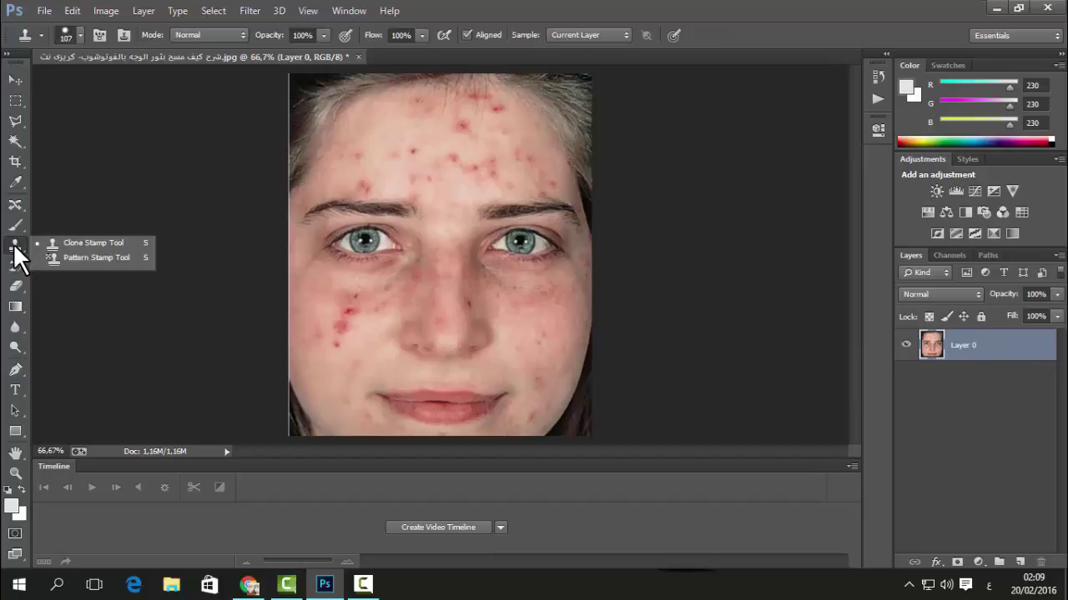
pyautogui.click(69, 242)
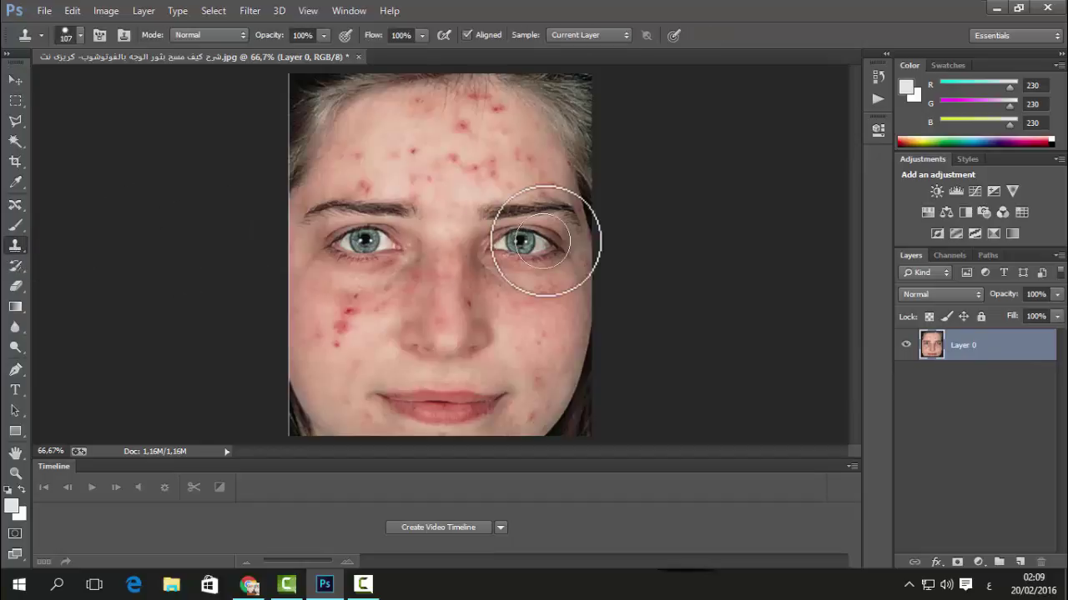
pyautogui.rightClick(467, 190)
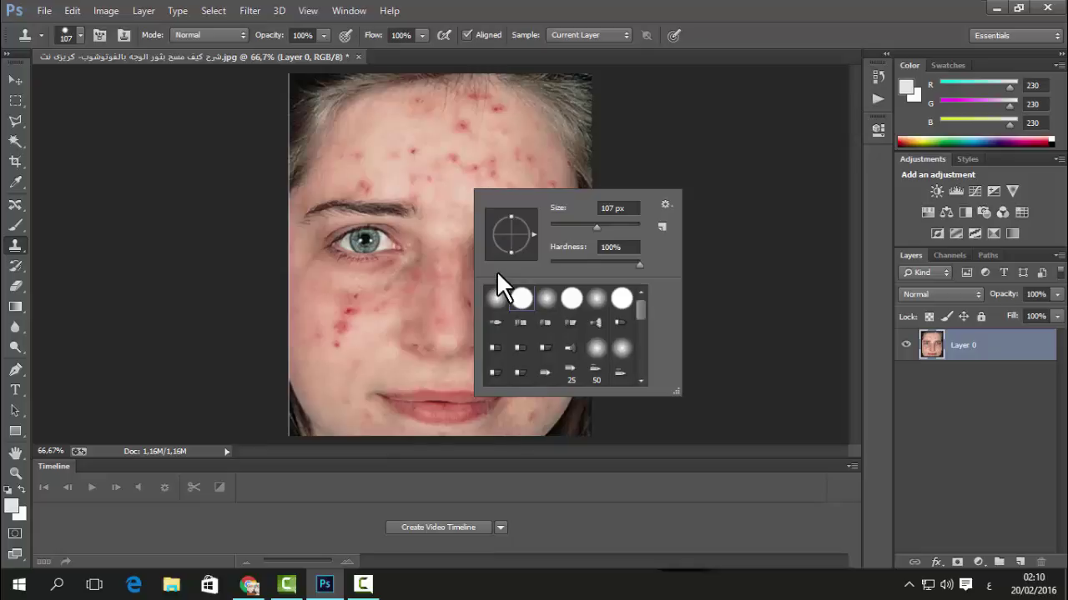
pyautogui.click(546, 300)
pyautogui.moveTo(550, 261); pyautogui.dragTo(575, 261)
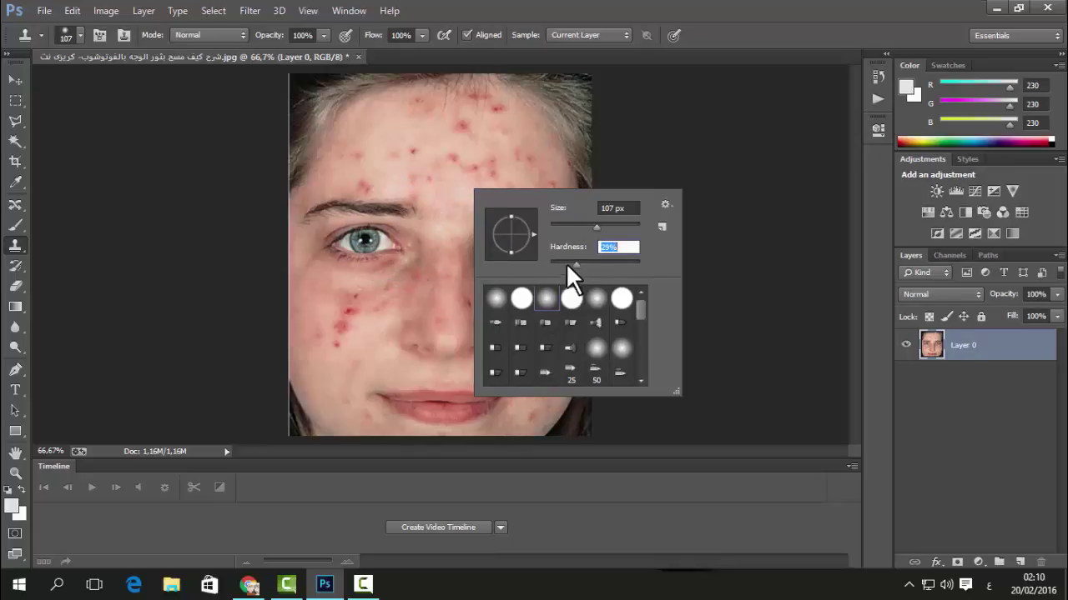
pyautogui.moveTo(567, 261); pyautogui.dragTo(543, 261)
# - Set the Clone Stamp brush size to 66 px
pyautogui.moveTo(595, 227)
pyautogui.mouseDown()
pyautogui.moveTo(573, 224)
pyautogui.moveTo(586, 225)
pyautogui.mouseUp()
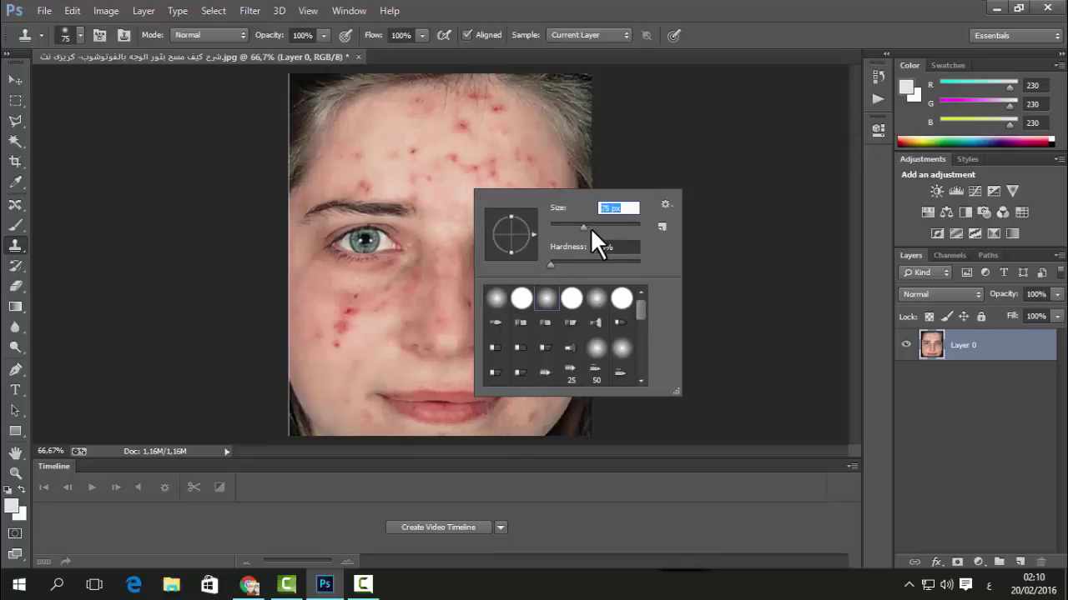
pyautogui.moveTo(618, 227); pyautogui.dragTo(659, 227)
pyautogui.write('29')
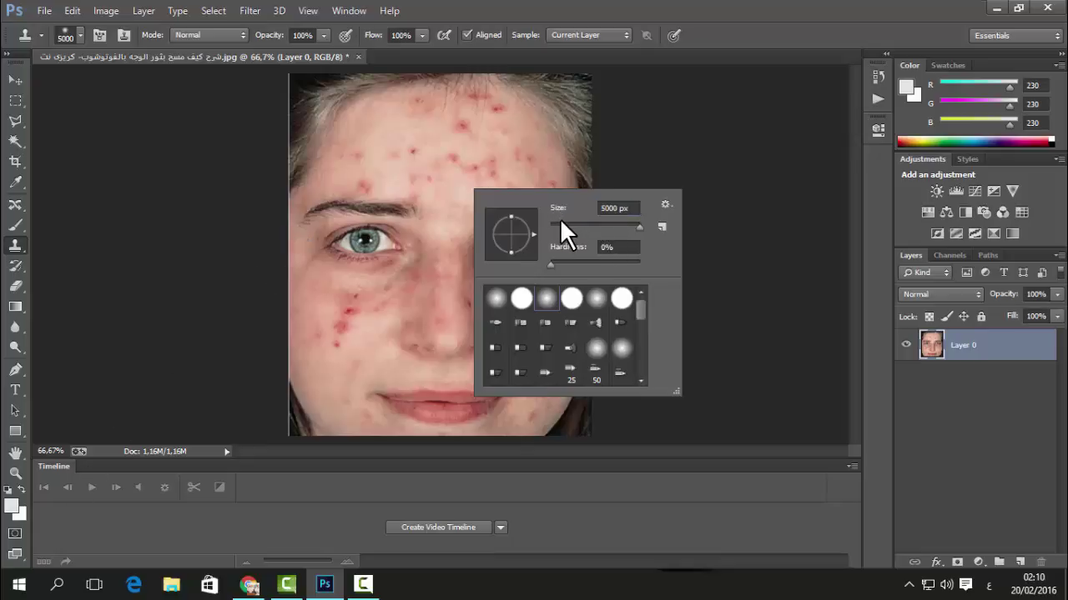
pyautogui.press('Return')
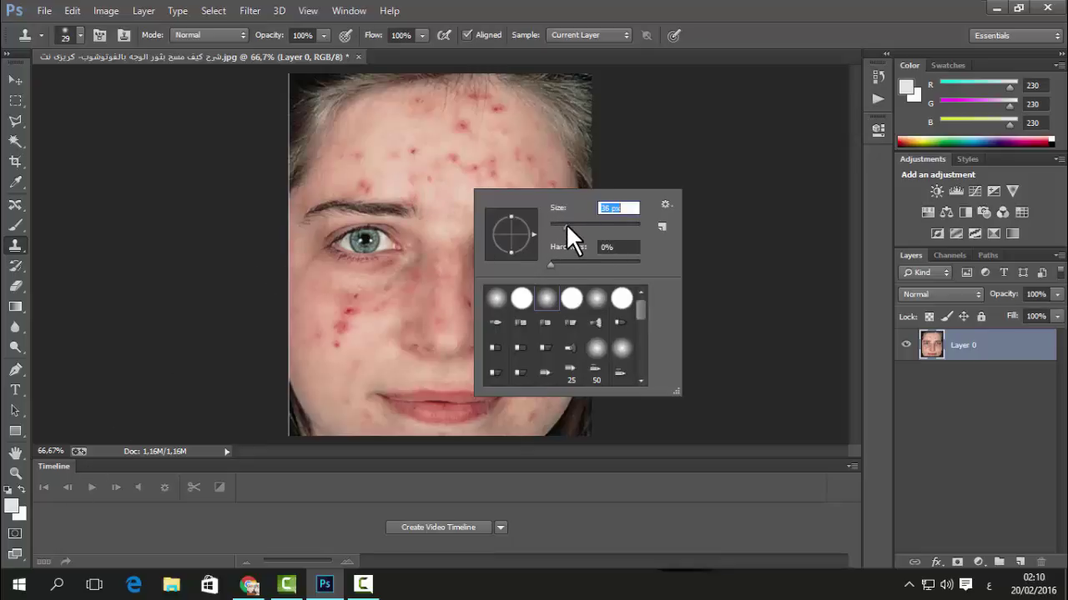
pyautogui.click(567, 226)
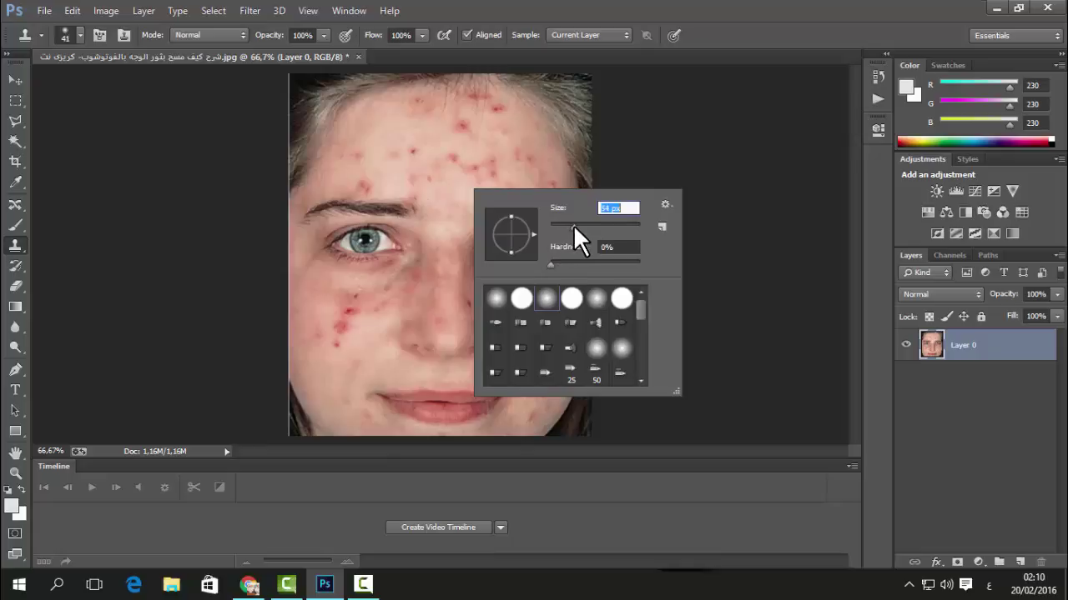
pyautogui.moveTo(573, 224); pyautogui.dragTo(578, 223)
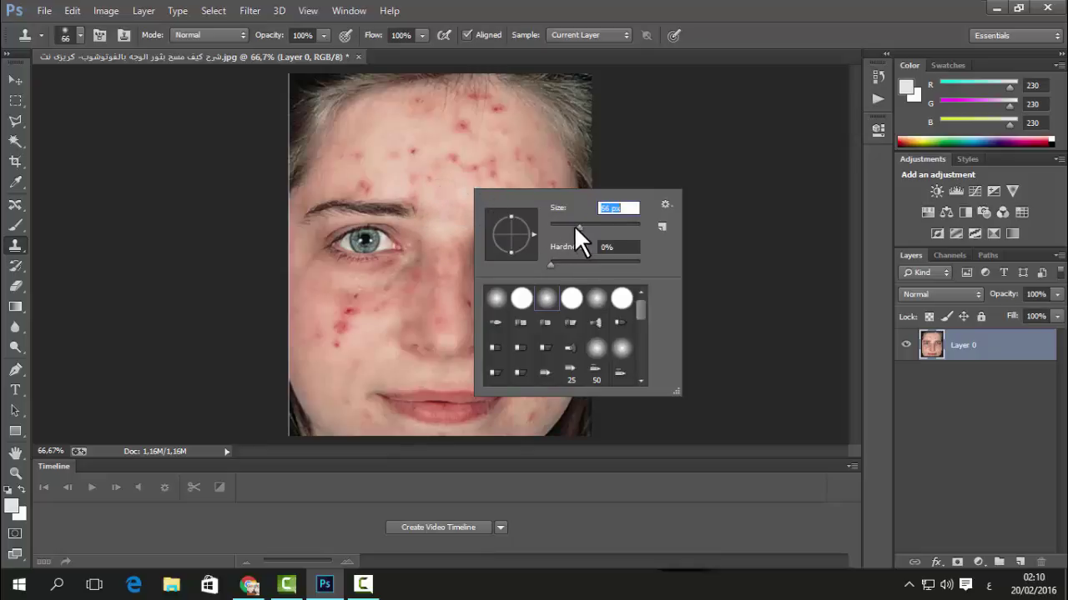
# - Try cloning clean skin from between the eyebrows over the blemish above the left-hand eyebrow, and undo it
pyautogui.keyDown('alt'); pyautogui.click(456, 190); pyautogui.keyUp('alt')
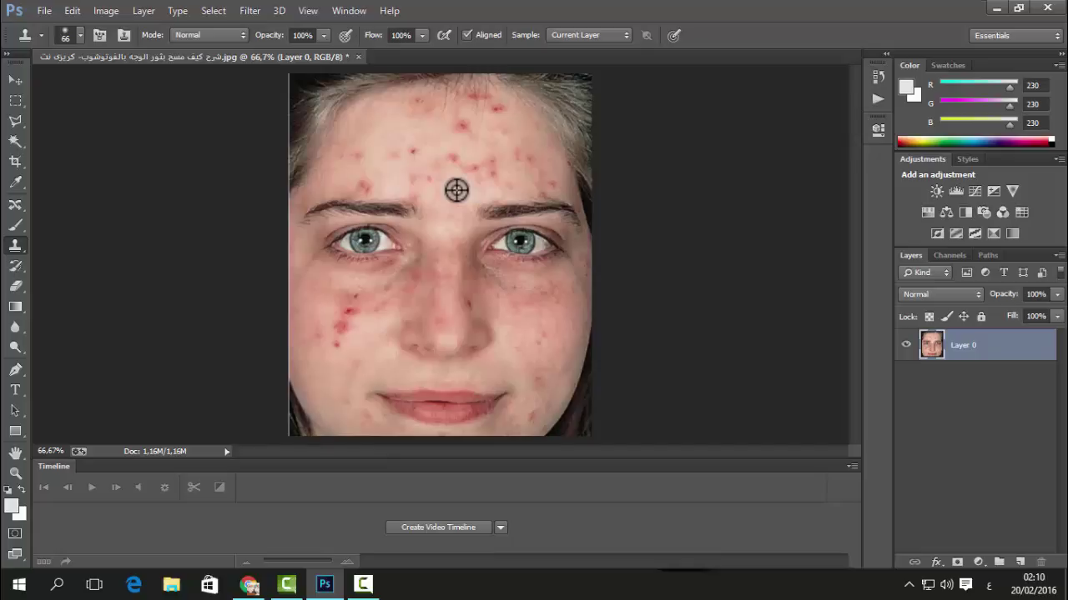
pyautogui.keyDown('alt'); pyautogui.click(456, 191); pyautogui.keyUp('alt')
pyautogui.click(364, 195)
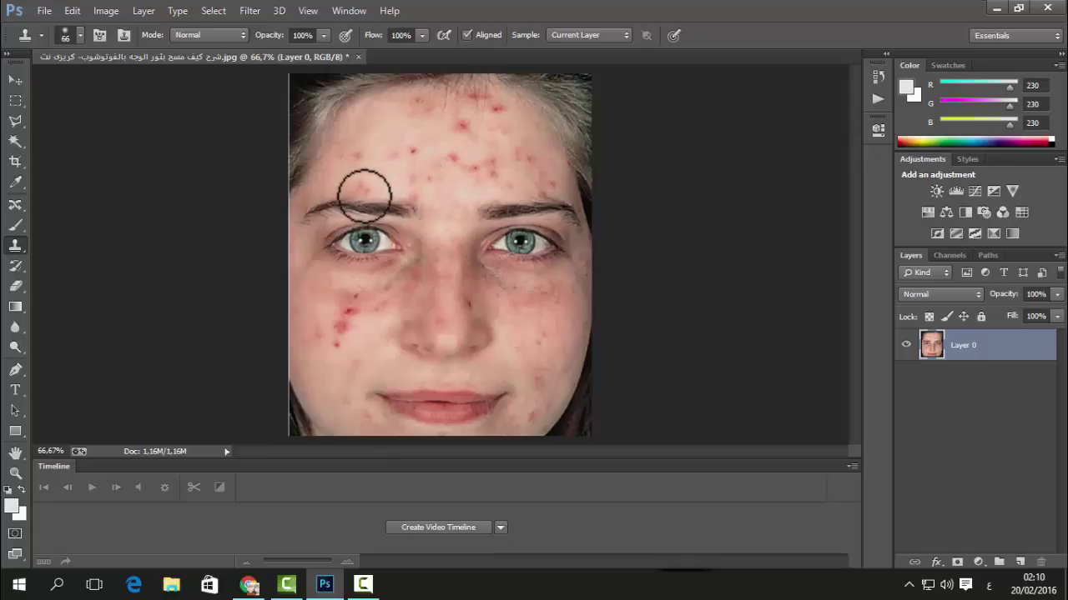
pyautogui.click(366, 188)
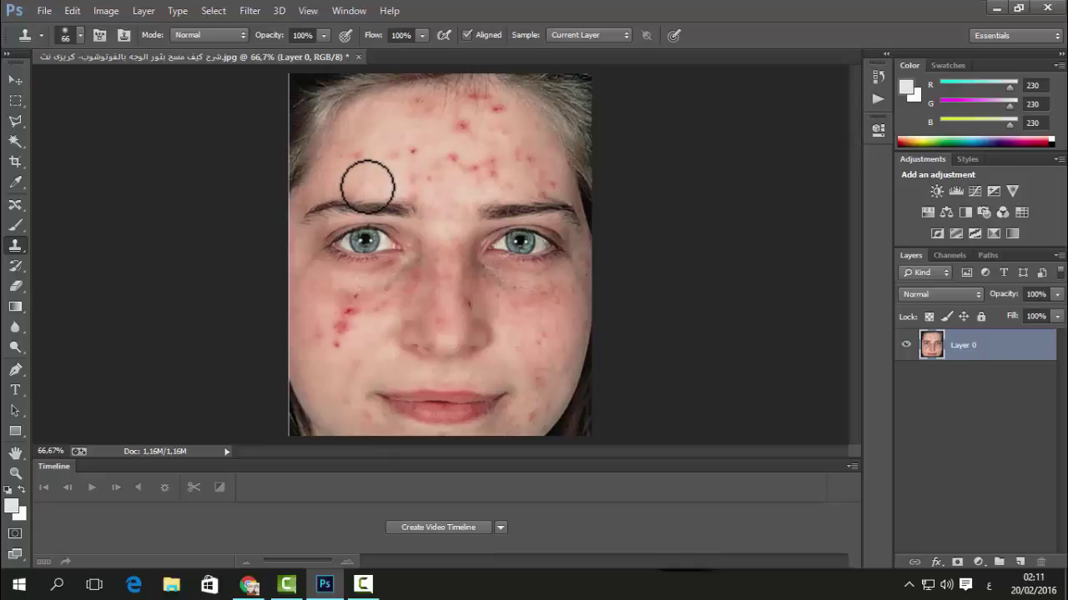
pyautogui.hotkey('ctrl', 'z')
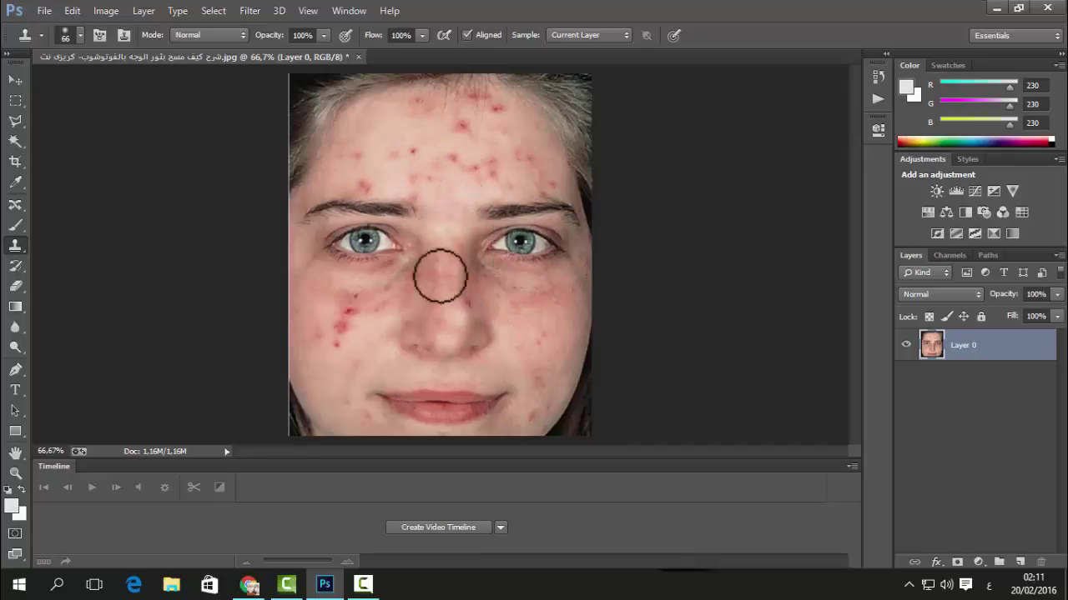
# - Clone nearby clean skin over the blemishes on the left side of the forehead
pyautogui.keyDown('alt'); pyautogui.click(384, 131); pyautogui.keyUp('alt')
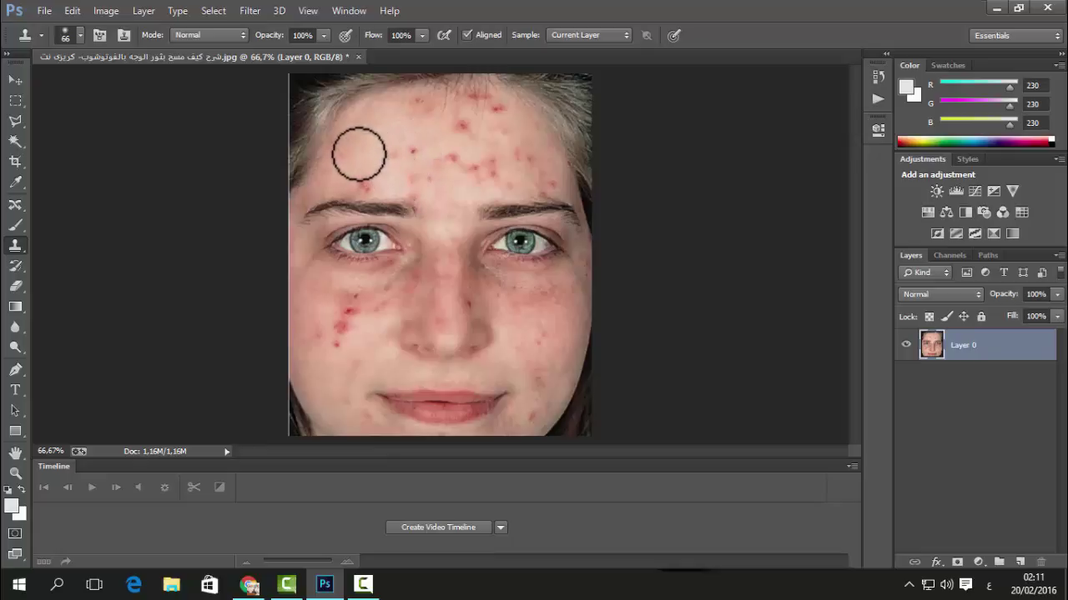
pyautogui.click(466, 233)
pyautogui.hotkey('ctrl', 'z')
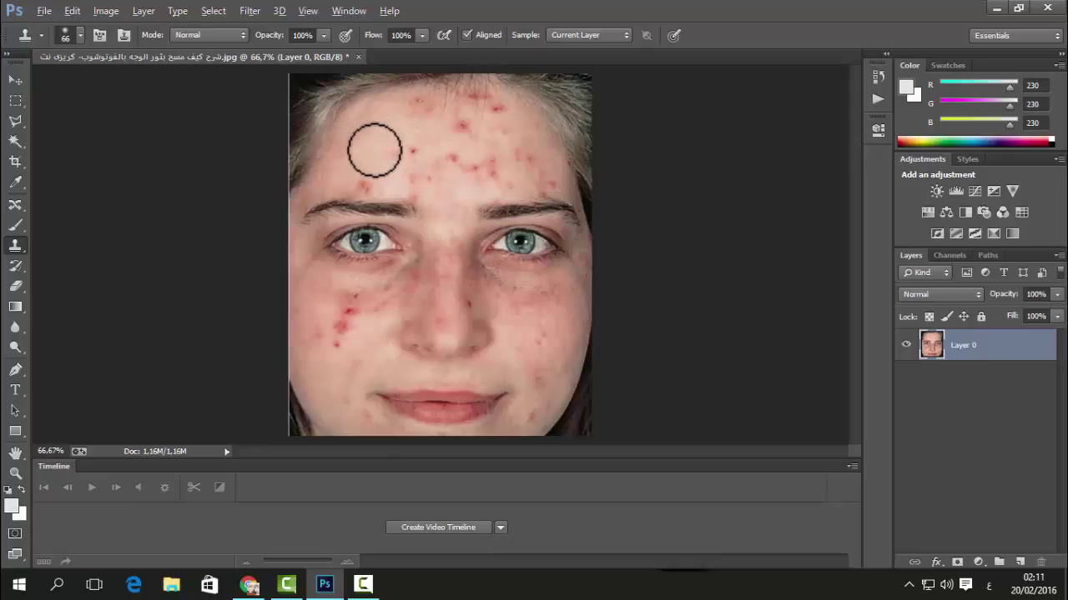
pyautogui.keyDown('alt'); pyautogui.click(375, 150); pyautogui.keyUp('alt')
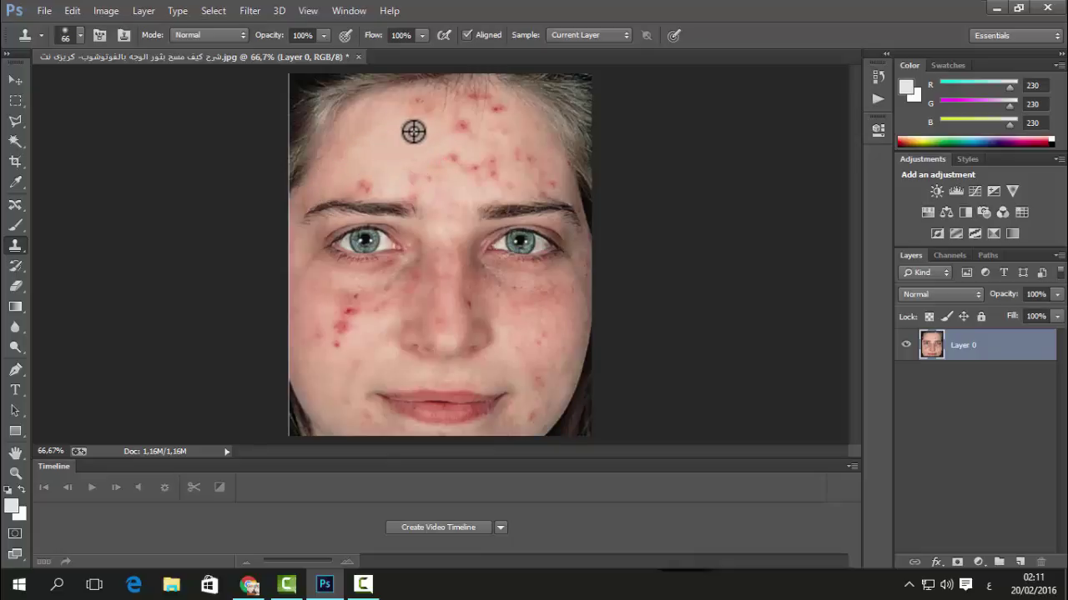
pyautogui.keyDown('alt'); pyautogui.click(338, 196); pyautogui.keyUp('alt')
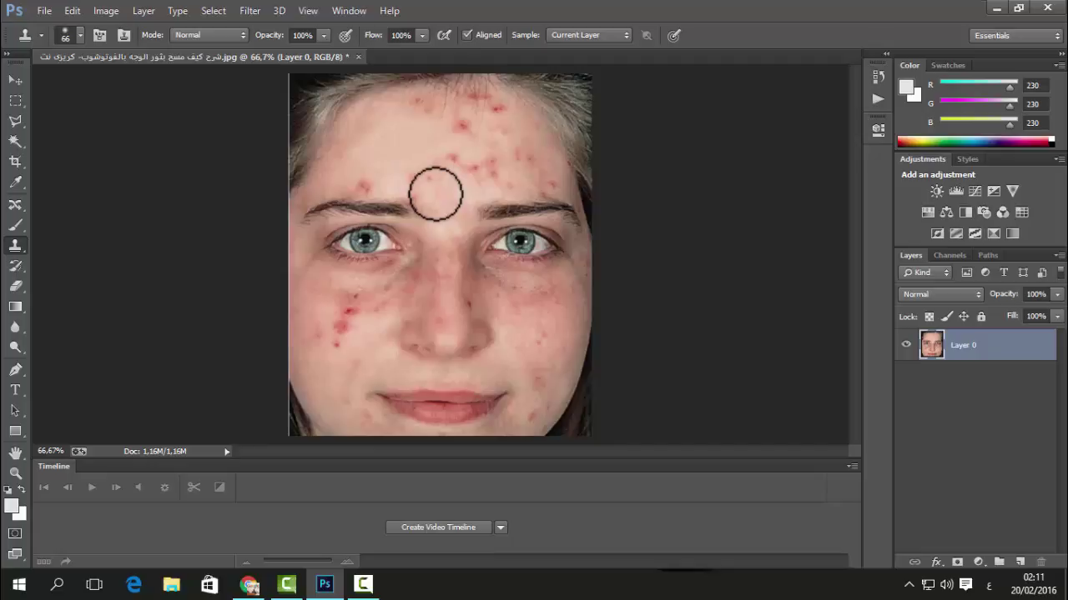
# - Clone clean skin over the remaining blemishes on the centre, hairline and right side of the forehead
pyautogui.keyDown('alt'); pyautogui.click(432, 145); pyautogui.keyUp('alt')
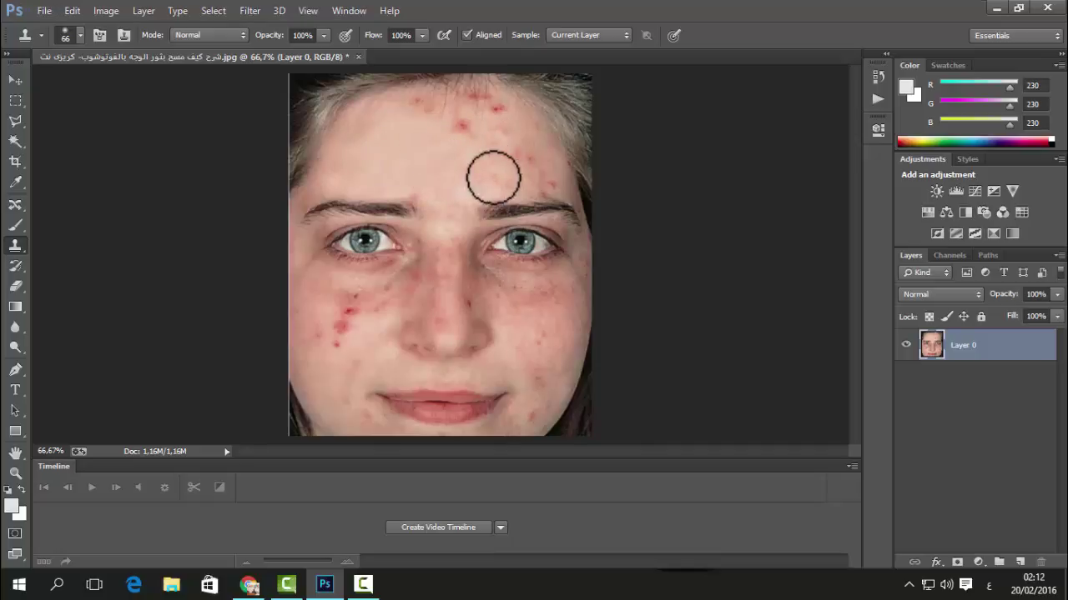
pyautogui.keyDown('alt'); pyautogui.click(417, 161); pyautogui.keyUp('alt')
pyautogui.click(463, 129)
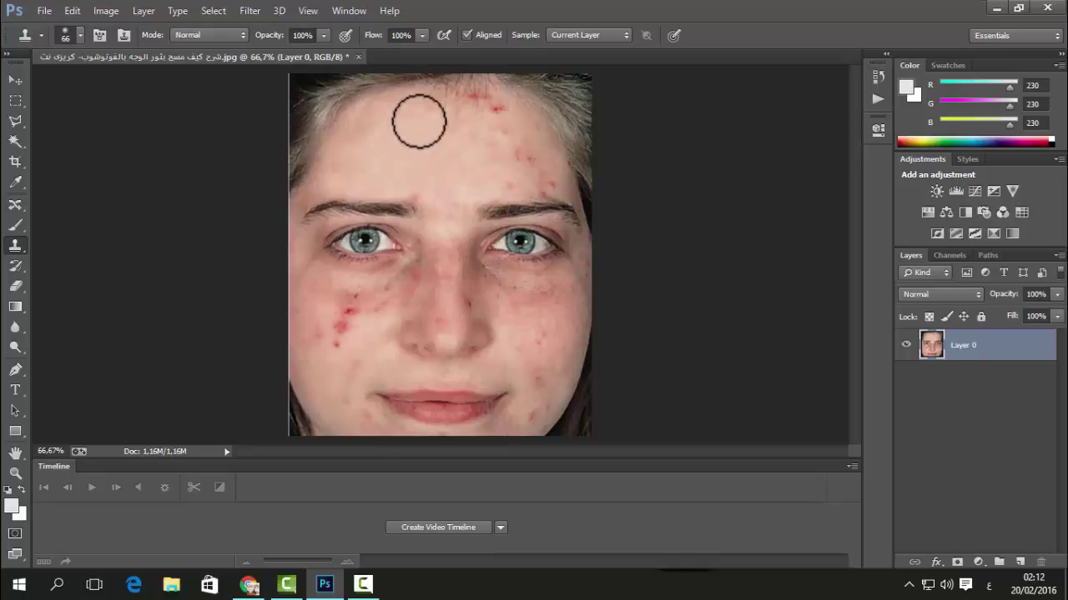
pyautogui.click(490, 113)
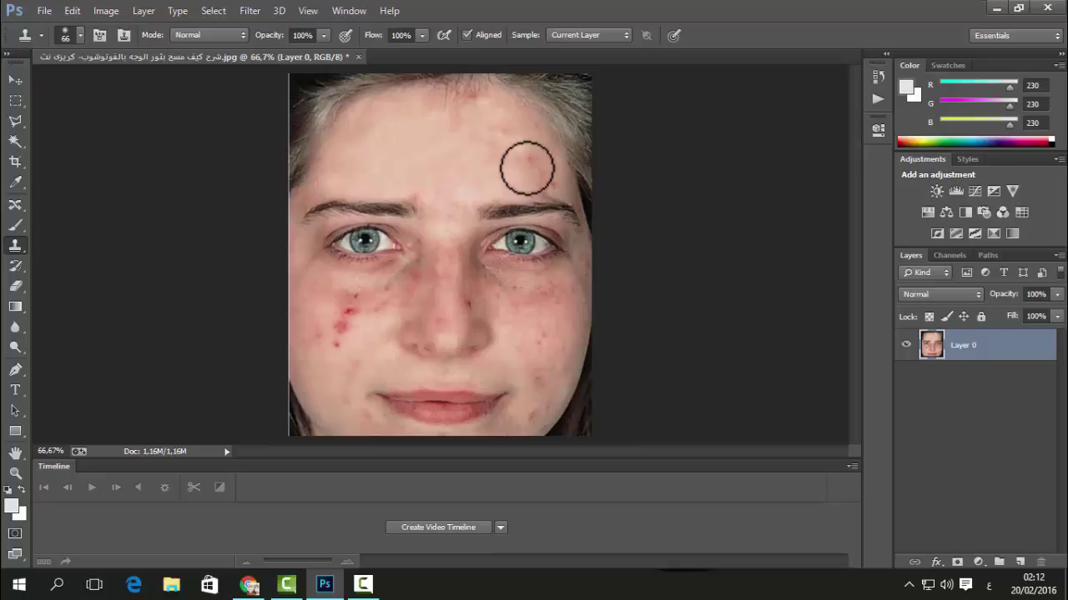
pyautogui.click(469, 169)
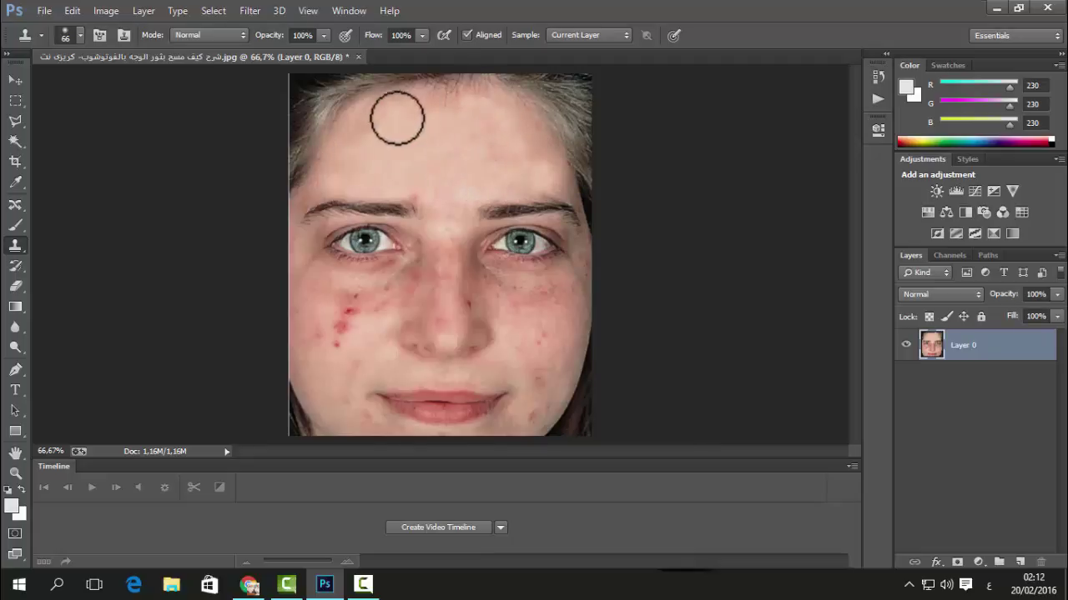
# - Clone clean cheek skin over the red blemishes on the left-hand cheek and beside the nose
pyautogui.keyDown('alt'); pyautogui.click(351, 336); pyautogui.keyUp('alt')
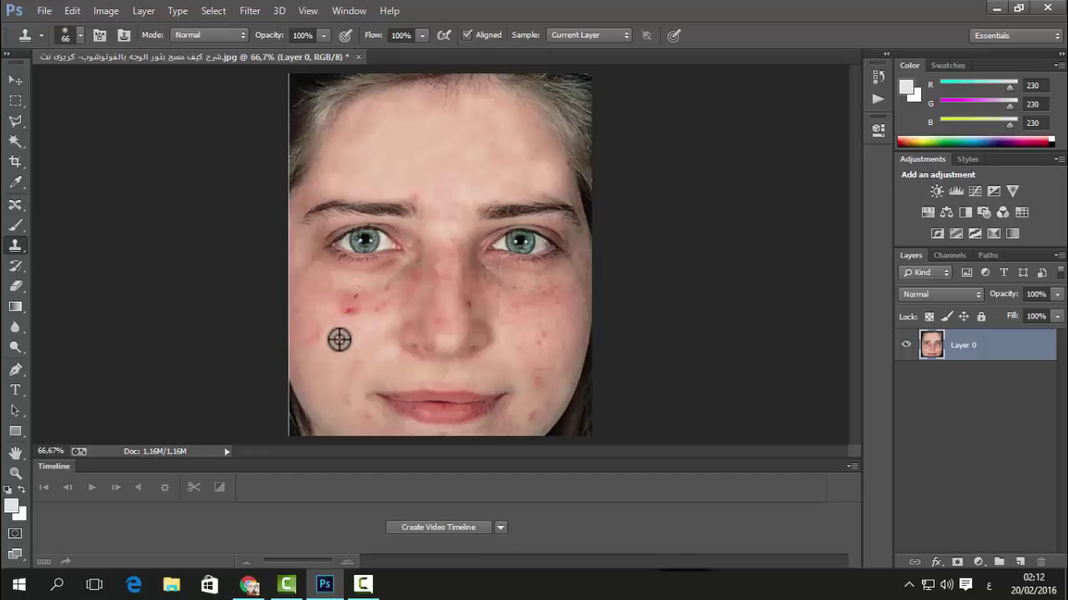
pyautogui.click(350, 304)
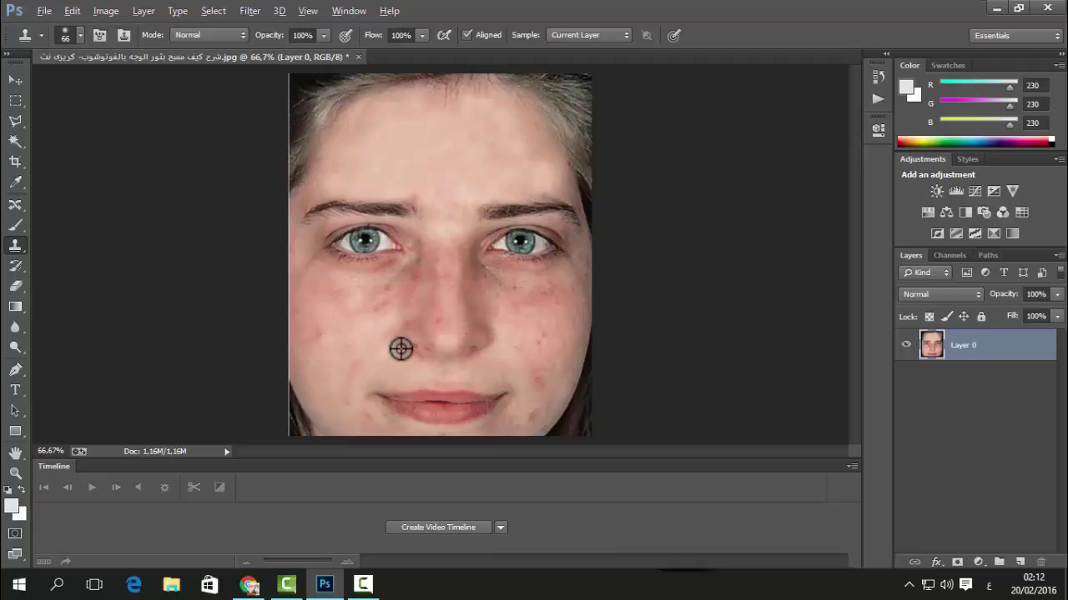
pyautogui.keyDown('alt'); pyautogui.click(384, 316); pyautogui.keyUp('alt')
pyautogui.click(410, 289)
pyautogui.keyDown('alt'); pyautogui.click(369, 336); pyautogui.keyUp('alt')
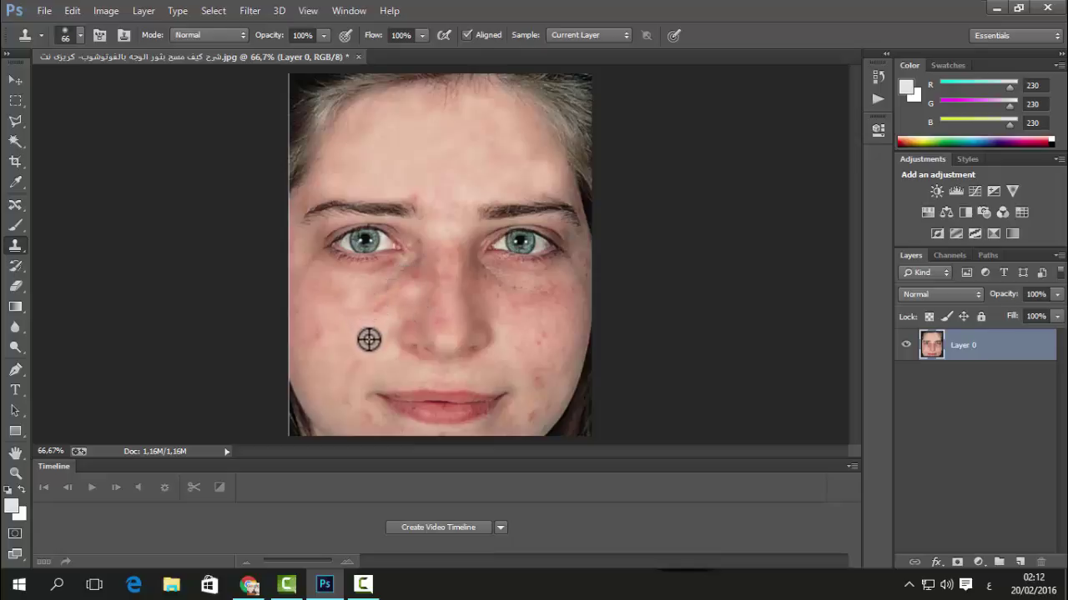
pyautogui.click(386, 303)
pyautogui.keyDown('alt'); pyautogui.click(361, 332); pyautogui.keyUp('alt')
pyautogui.click(406, 295)
# - Clone nearby skin over the uneven patches along the left-hand side of the nose
pyautogui.keyDown('alt'); pyautogui.click(422, 270); pyautogui.keyUp('alt')
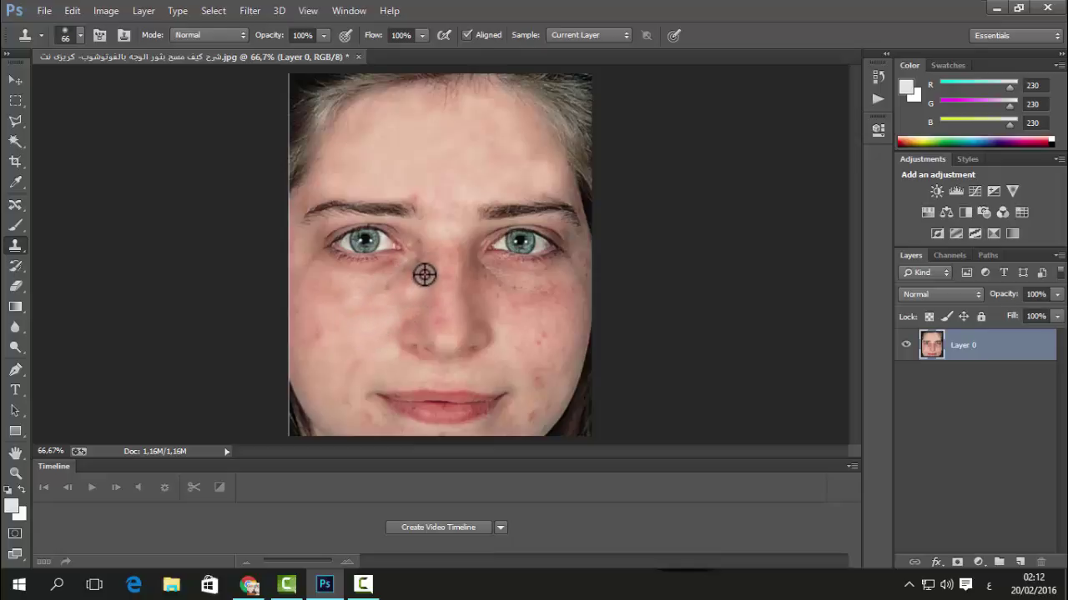
pyautogui.click(415, 289)
pyautogui.keyDown('alt'); pyautogui.click(430, 272); pyautogui.keyUp('alt')
pyautogui.click(417, 291)
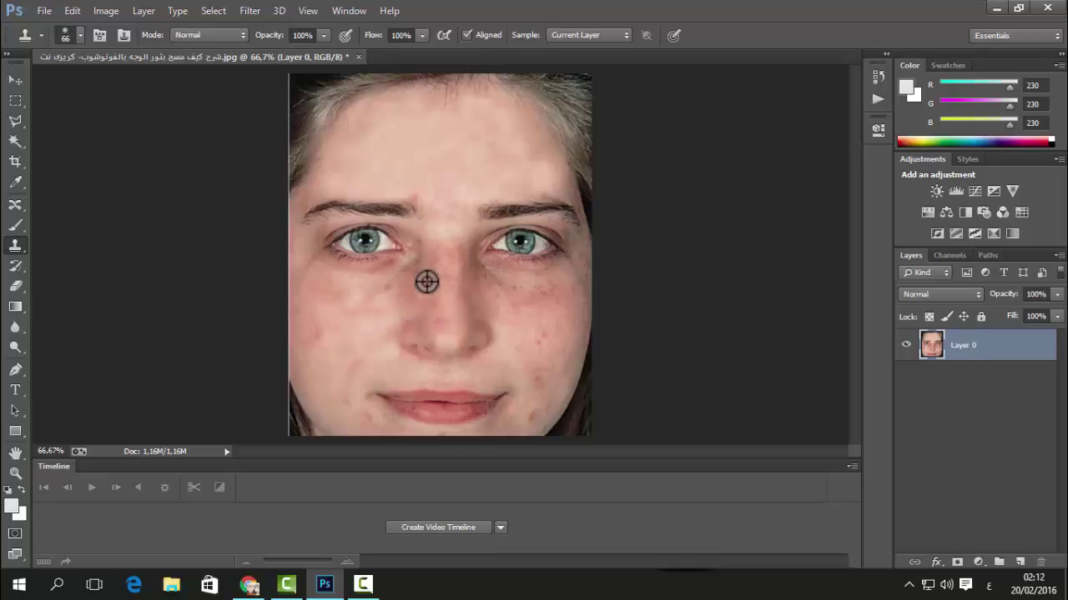
pyautogui.keyDown('alt'); pyautogui.click(423, 278); pyautogui.keyUp('alt')
pyautogui.click(424, 291)
pyautogui.keyDown('alt'); pyautogui.click(431, 295); pyautogui.keyUp('alt')
pyautogui.click(432, 286)
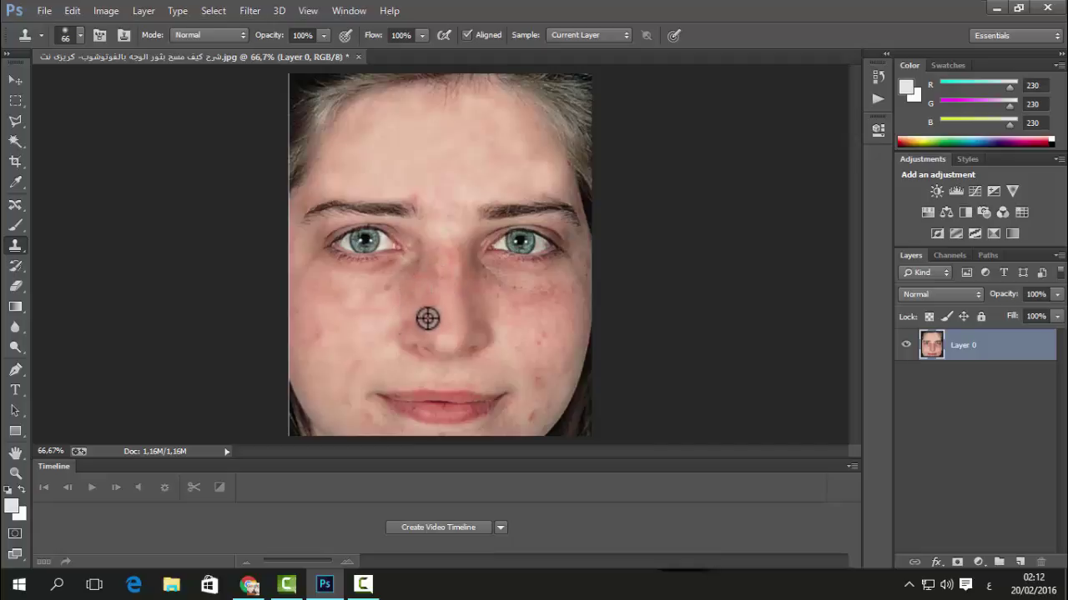
# - Clone clean skin over the remaining spots between the nose and the left-hand cheek
pyautogui.keyDown('alt'); pyautogui.click(431, 315); pyautogui.keyUp('alt')
pyautogui.click(414, 305)
pyautogui.keyDown('alt'); pyautogui.click(392, 300); pyautogui.keyUp('alt')
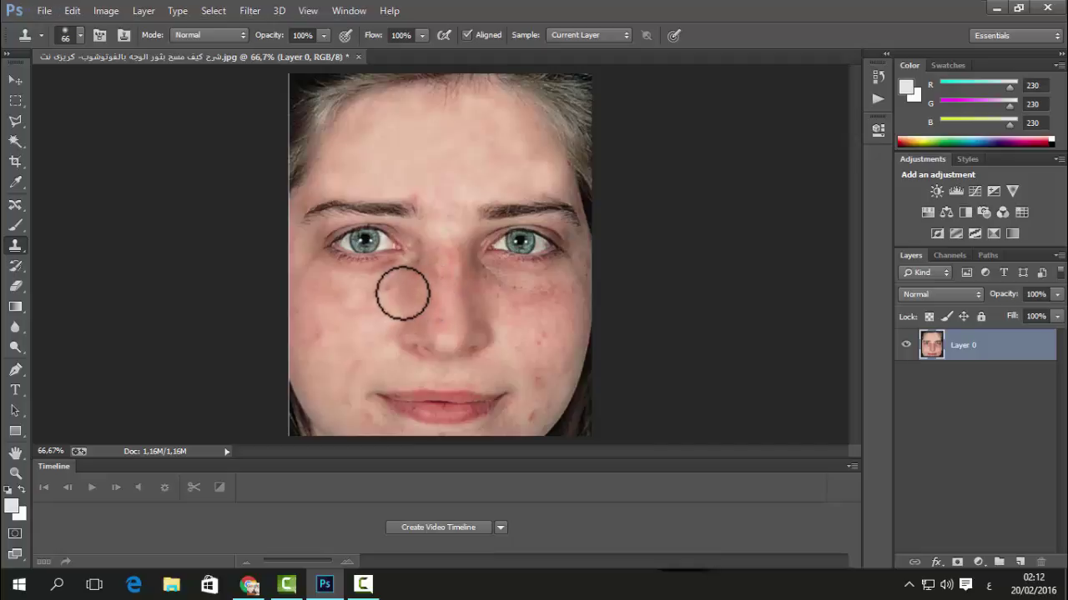
pyautogui.click(350, 326)
pyautogui.keyDown('alt'); pyautogui.click(332, 332); pyautogui.keyUp('alt')
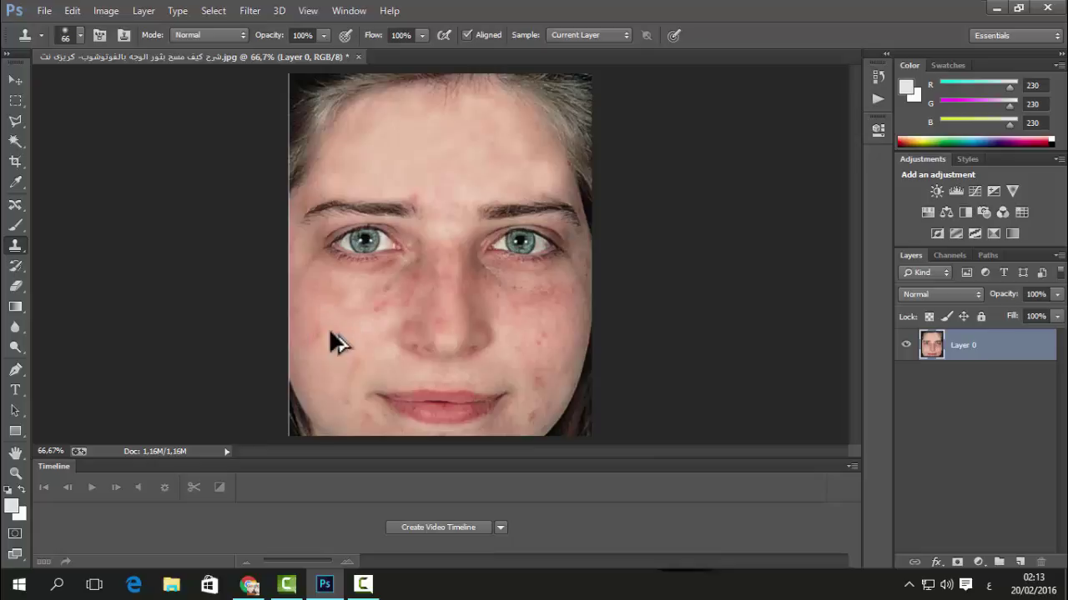
pyautogui.keyDown('alt'); pyautogui.click(341, 305); pyautogui.keyUp('alt')
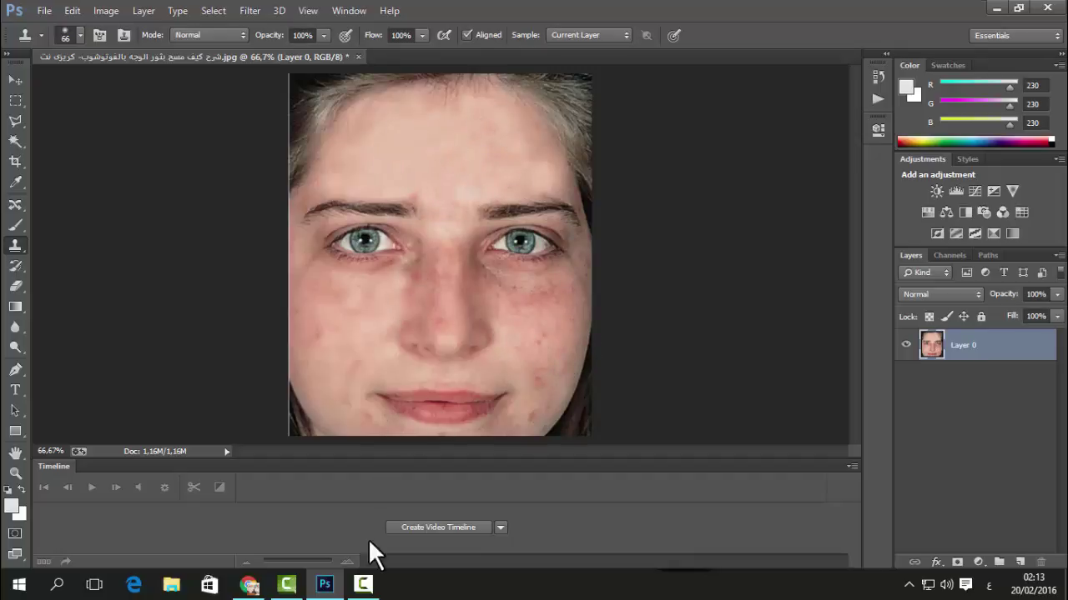
pyautogui.click(363, 581)
pyautogui.click(363, 582)
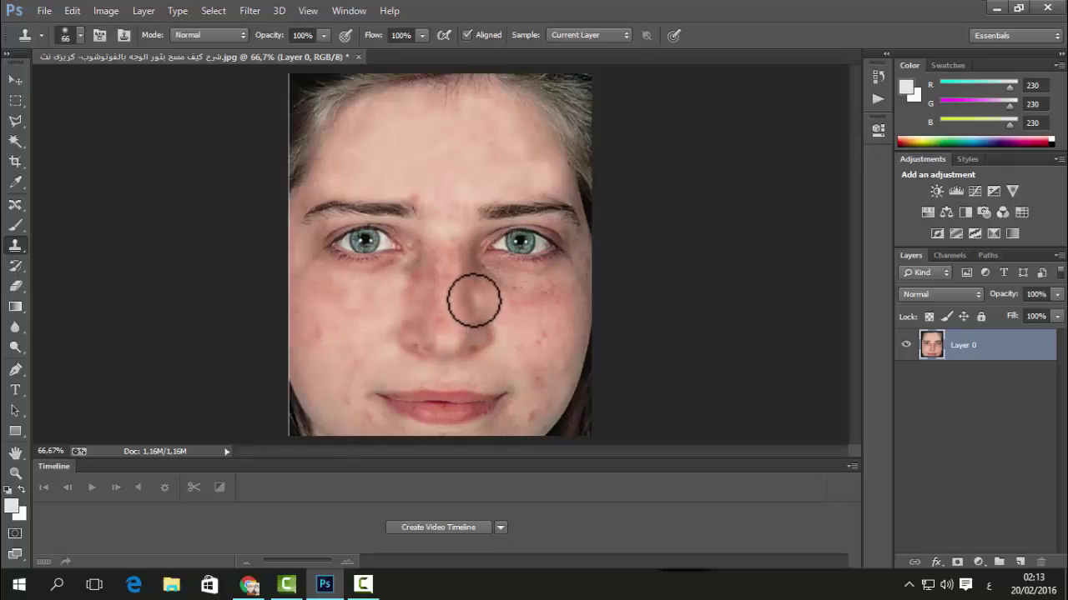
# - Switch to the Blur tool and choose a soft round brush tip for smoothing the skin
pyautogui.click(16, 327)
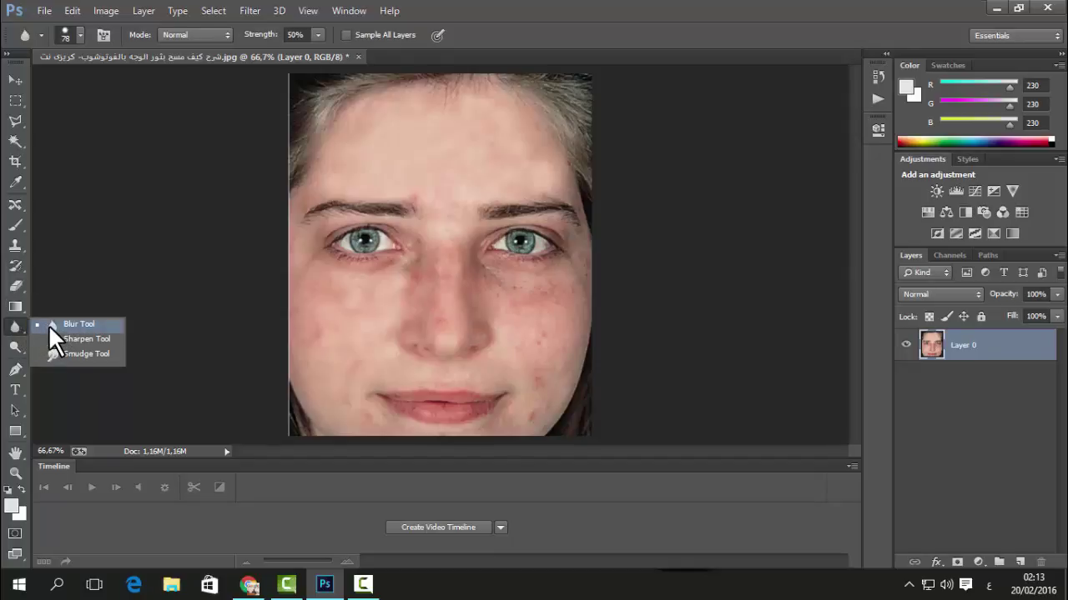
pyautogui.click(65, 324)
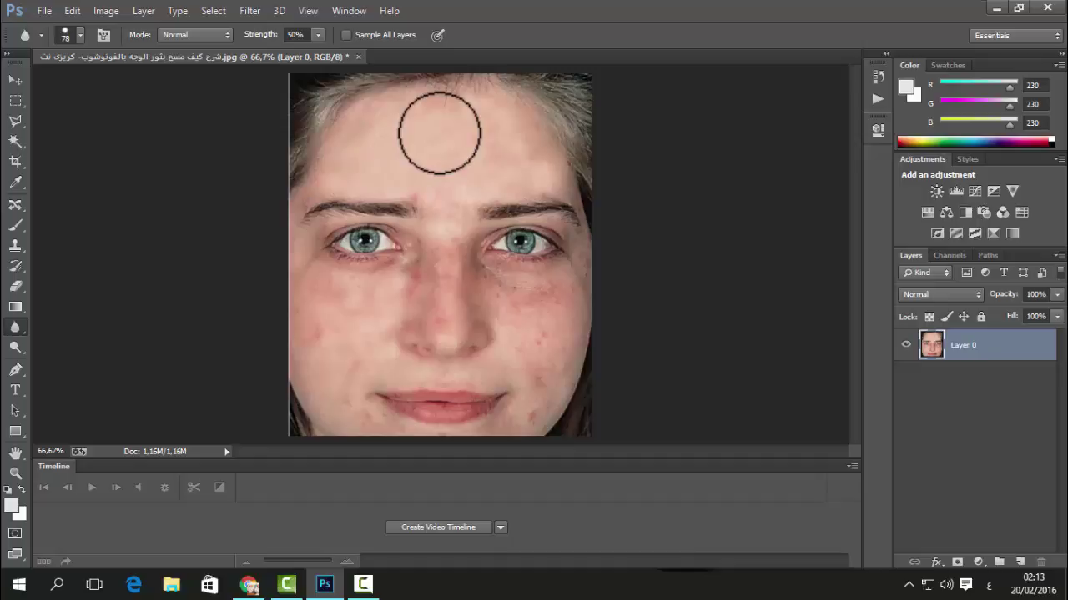
pyautogui.rightClick(11, 330)
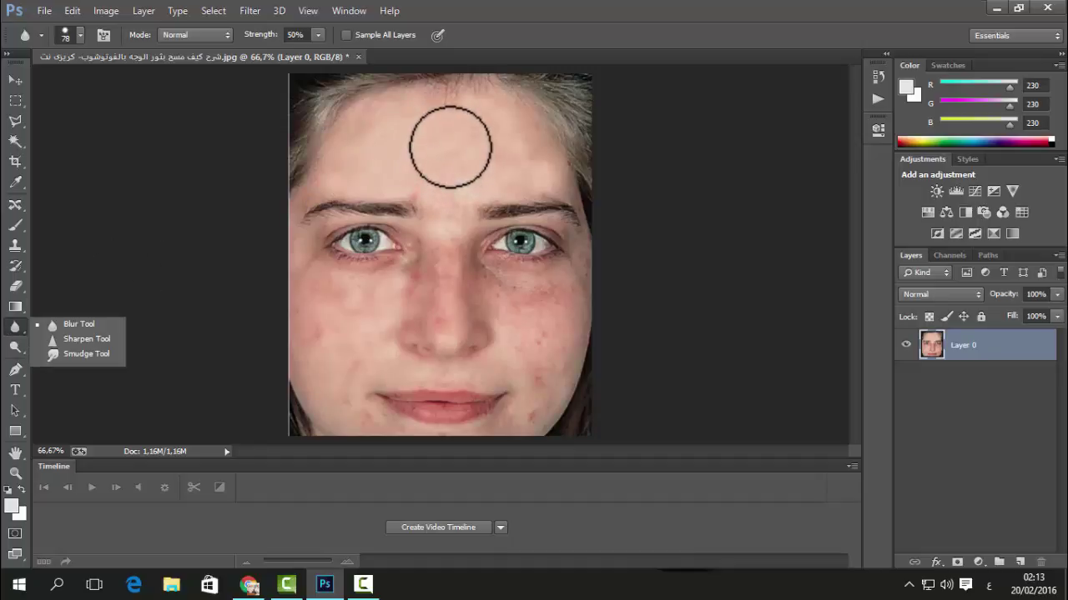
pyautogui.rightClick(447, 140)
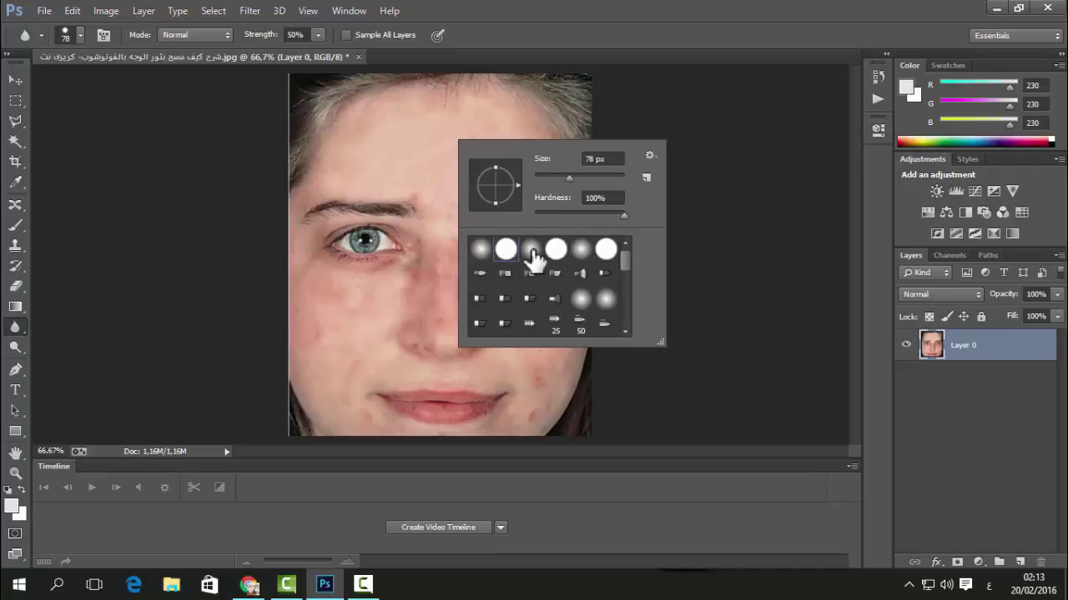
pyautogui.click(531, 249)
pyautogui.press('Return')
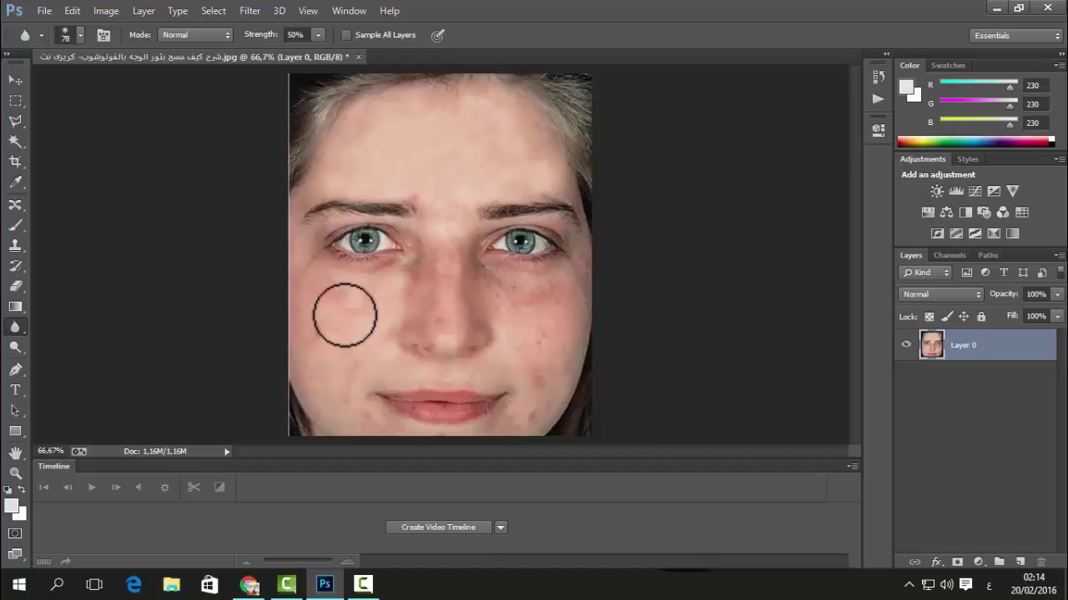
# - Try lightening the forehead and the right-hand side of the nose with the Dodge tool, and undo the strokes
pyautogui.click(15, 345)
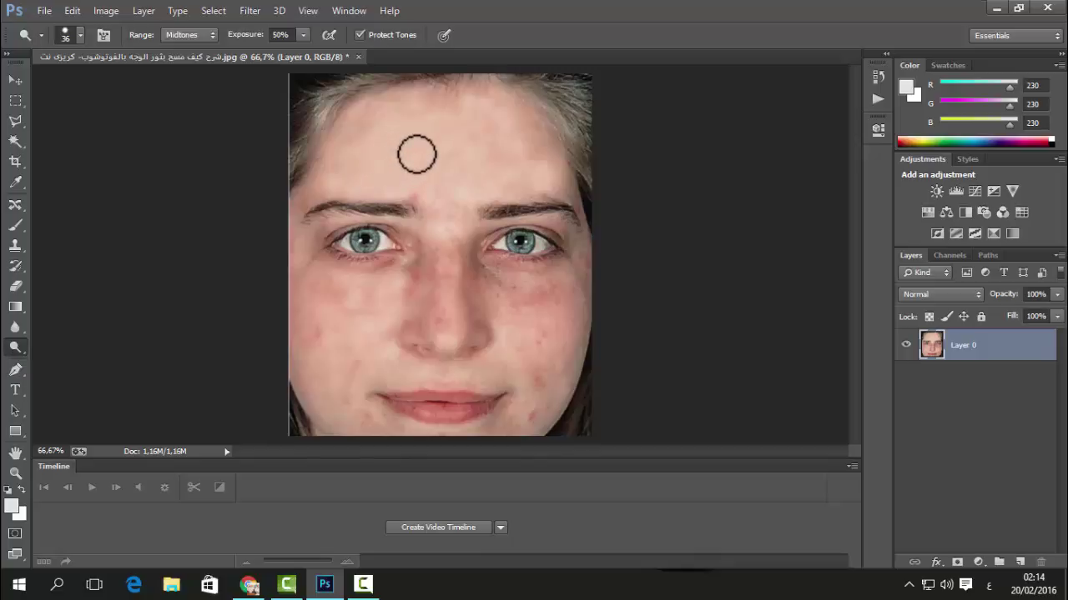
pyautogui.moveTo(376, 162); pyautogui.dragTo(509, 152)
pyautogui.moveTo(351, 145); pyautogui.dragTo(562, 148)
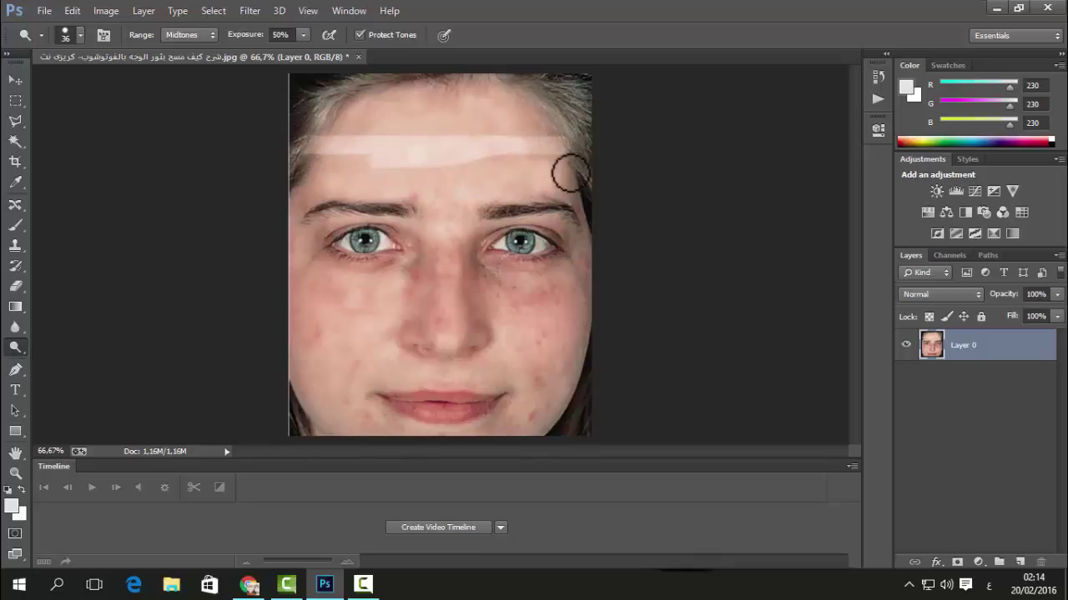
pyautogui.hotkey('ctrl', 'z')
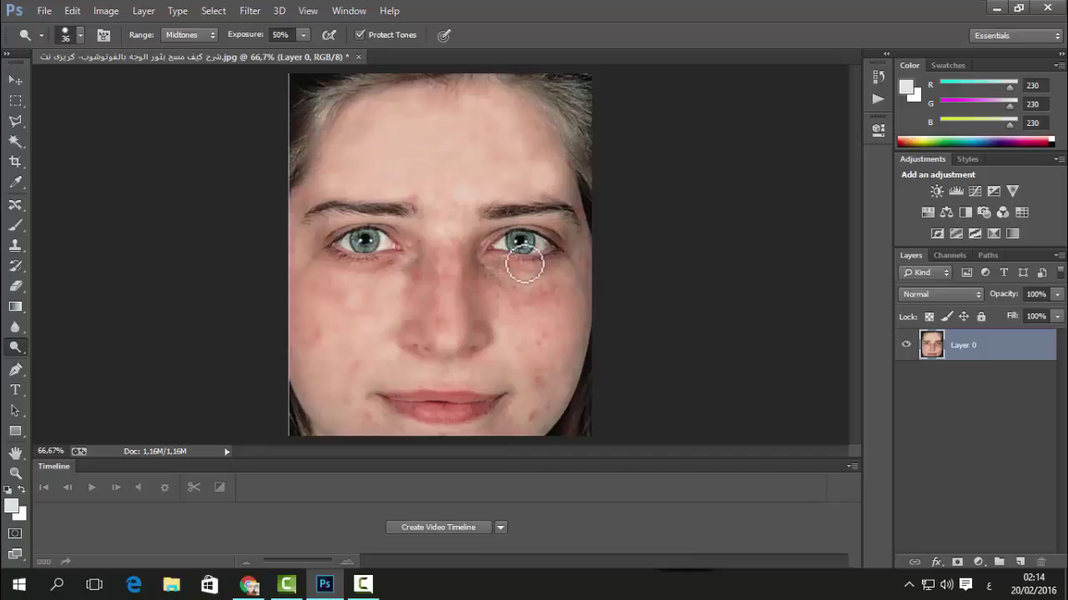
pyautogui.moveTo(500, 281)
pyautogui.mouseDown()
pyautogui.moveTo(526, 297)
pyautogui.moveTo(487, 295)
pyautogui.moveTo(546, 297)
pyautogui.moveTo(466, 307)
pyautogui.moveTo(552, 293)
pyautogui.moveTo(461, 321)
pyautogui.moveTo(544, 304)
pyautogui.moveTo(501, 286)
pyautogui.moveTo(500, 304)
pyautogui.moveTo(476, 293)
pyautogui.moveTo(571, 327)
pyautogui.moveTo(440, 337)
pyautogui.moveTo(418, 367)
pyautogui.moveTo(427, 375)
pyautogui.moveTo(474, 362)
pyautogui.mouseUp()
pyautogui.hotkey('ctrl', 'z')
# - Try desaturating the forehead and the left-hand side of the nose with the Sponge tool
pyautogui.rightClick(17, 350)
pyautogui.click(54, 377)
pyautogui.moveTo(404, 159)
pyautogui.mouseDown()
pyautogui.moveTo(511, 156)
pyautogui.moveTo(340, 157)
pyautogui.moveTo(565, 169)
pyautogui.mouseUp()
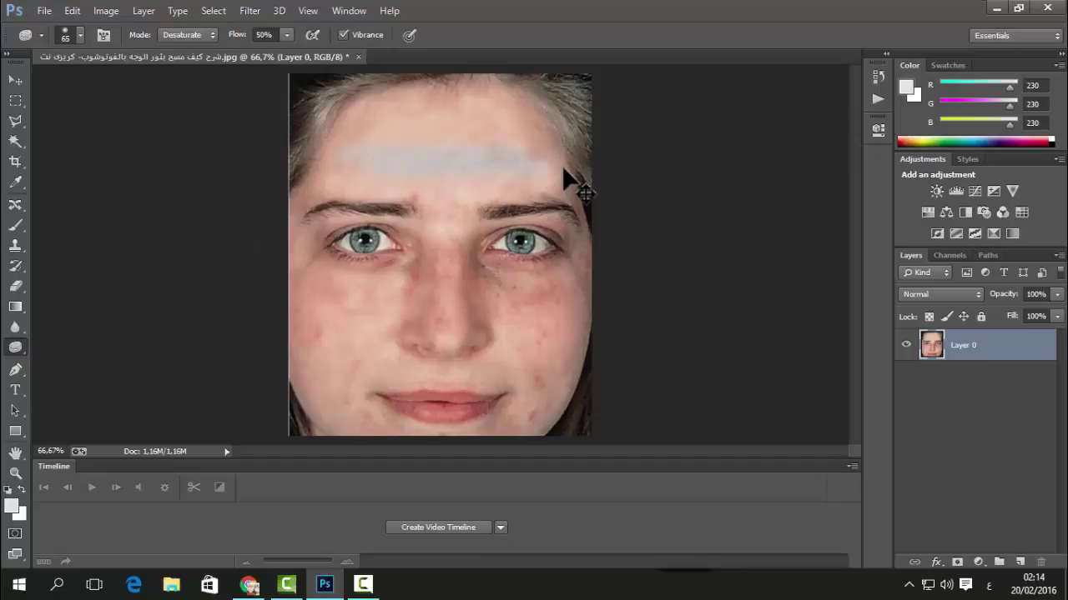
pyautogui.moveTo(534, 209)
pyautogui.mouseDown()
pyautogui.moveTo(509, 276)
pyautogui.moveTo(536, 299)
pyautogui.moveTo(515, 295)
pyautogui.moveTo(561, 287)
pyautogui.moveTo(500, 287)
pyautogui.moveTo(459, 252)
pyautogui.moveTo(439, 255)
pyautogui.moveTo(383, 313)
pyautogui.moveTo(451, 249)
pyautogui.moveTo(407, 330)
pyautogui.moveTo(428, 274)
pyautogui.mouseUp()
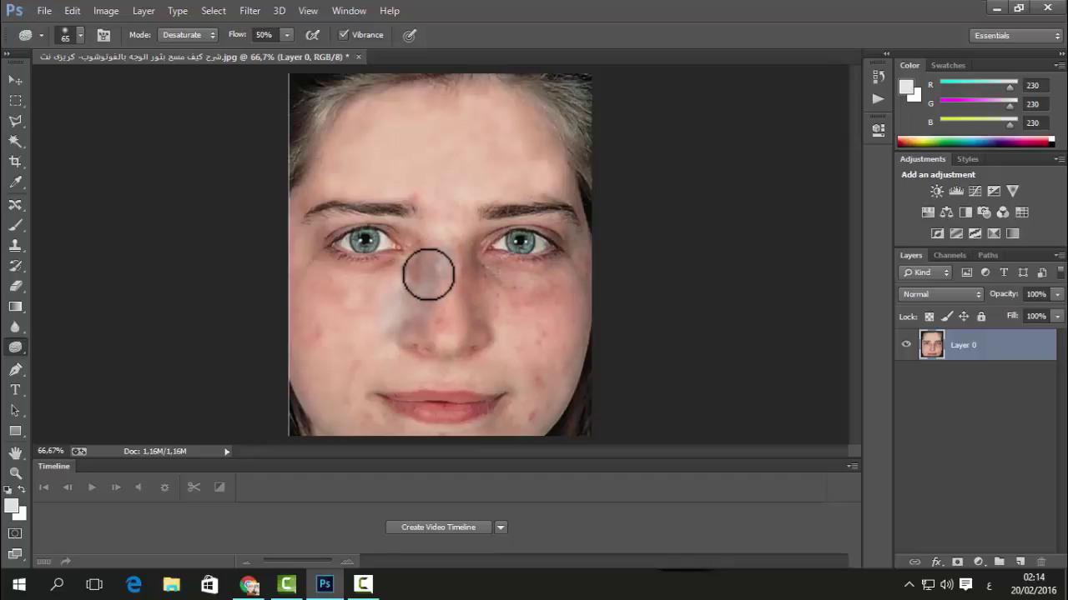
pyautogui.click(363, 584)
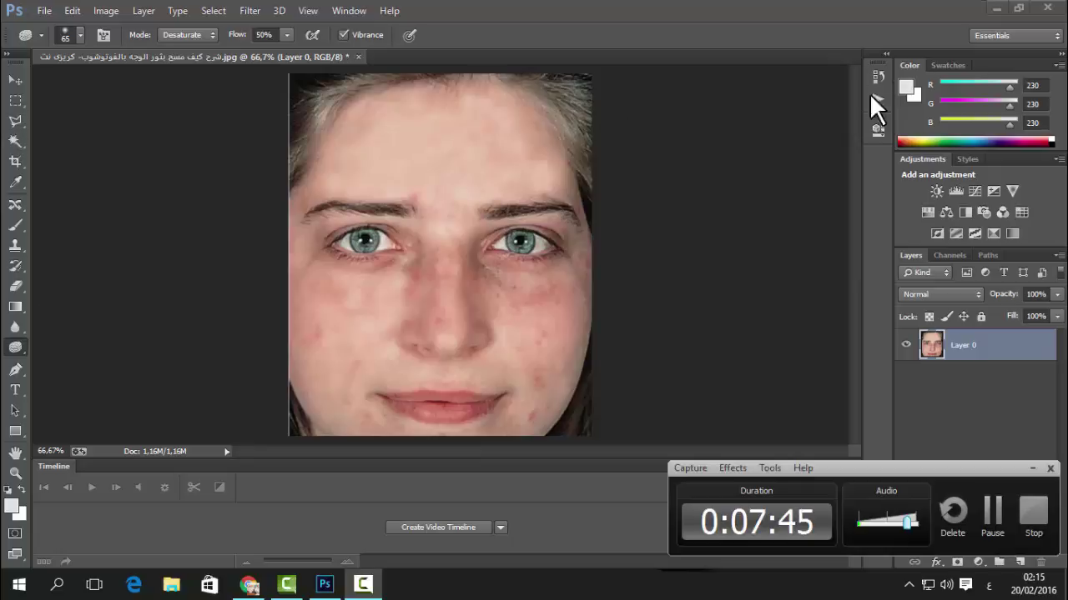
pyautogui.click(15, 329)
pyautogui.click(15, 247)
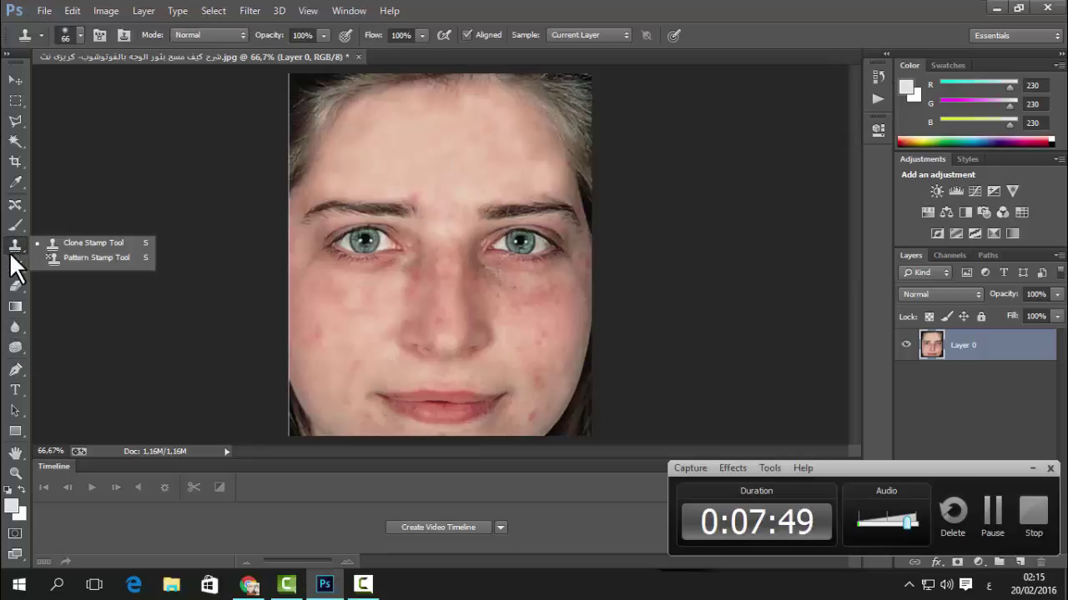
pyautogui.click(17, 325)
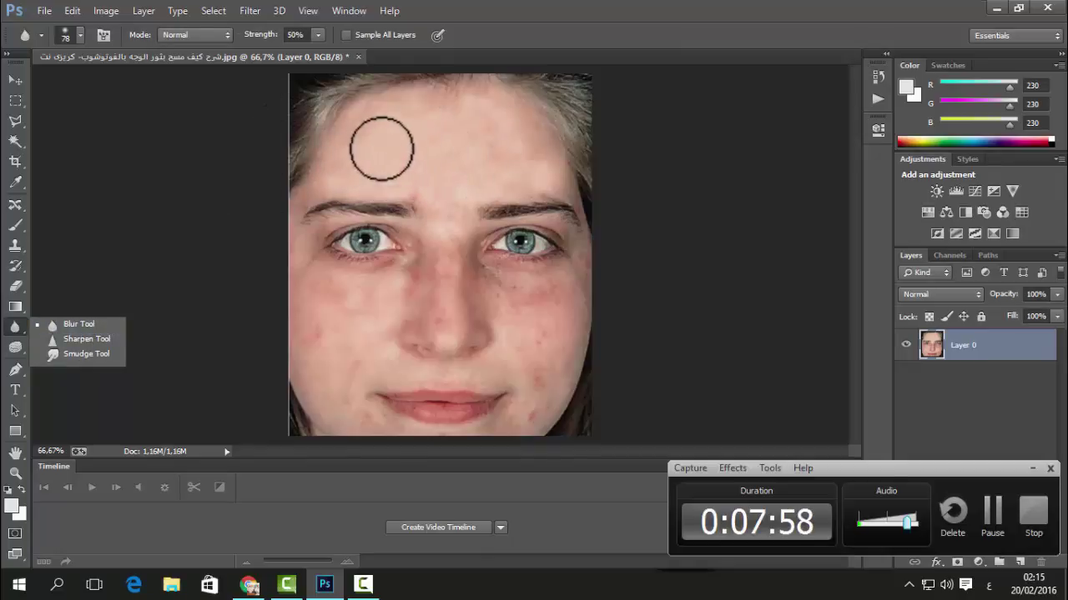
# - Open the before-and-after face comparison image from the desktop in the Photos app and maximize it
pyautogui.click(993, 4)
pyautogui.doubleClick(149, 285)
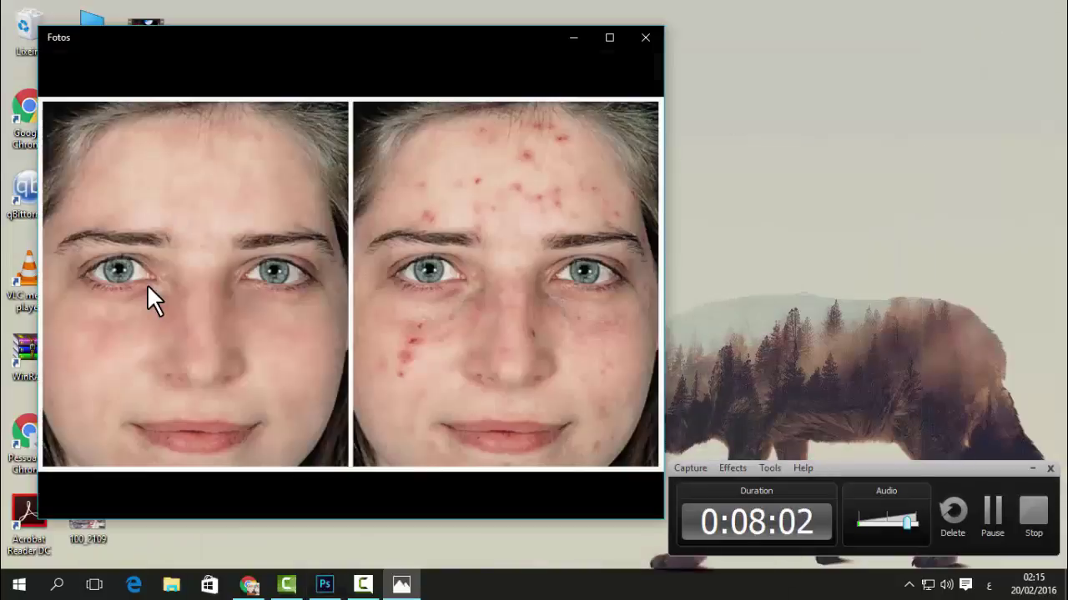
pyautogui.doubleClick(490, 32)
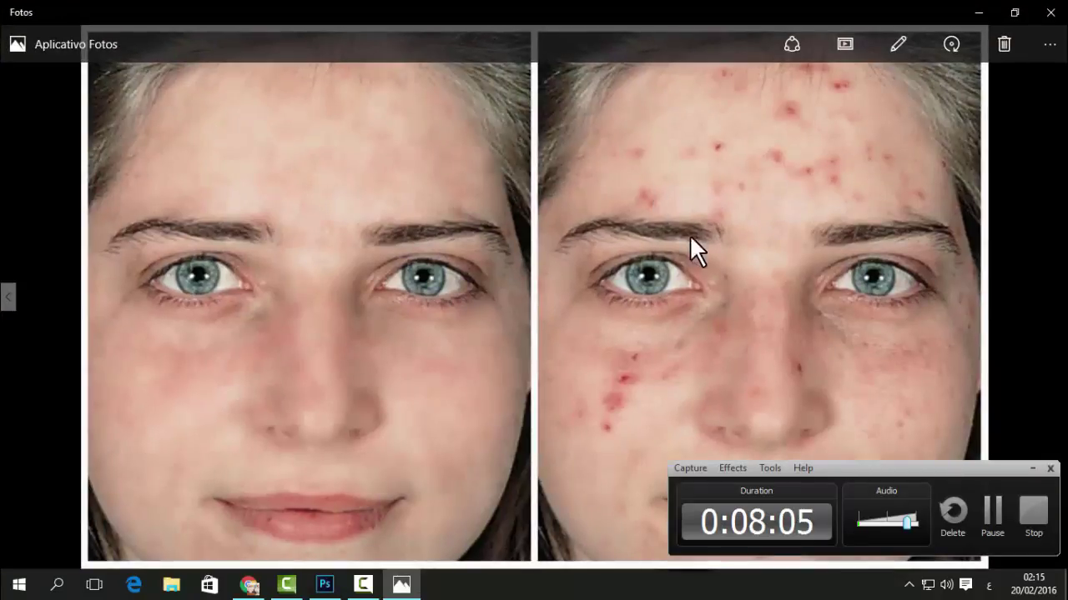